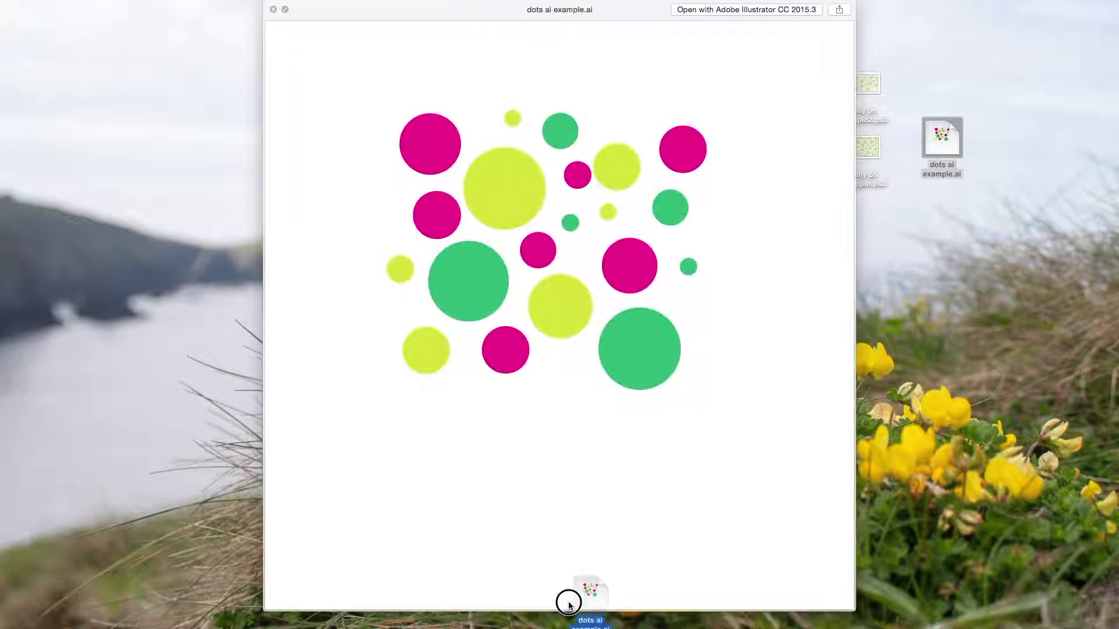
# Open the file dots ai example.ai in Adobe Illustrator.
pyautogui.moveTo(569, 604); pyautogui.dragTo(437, 628)
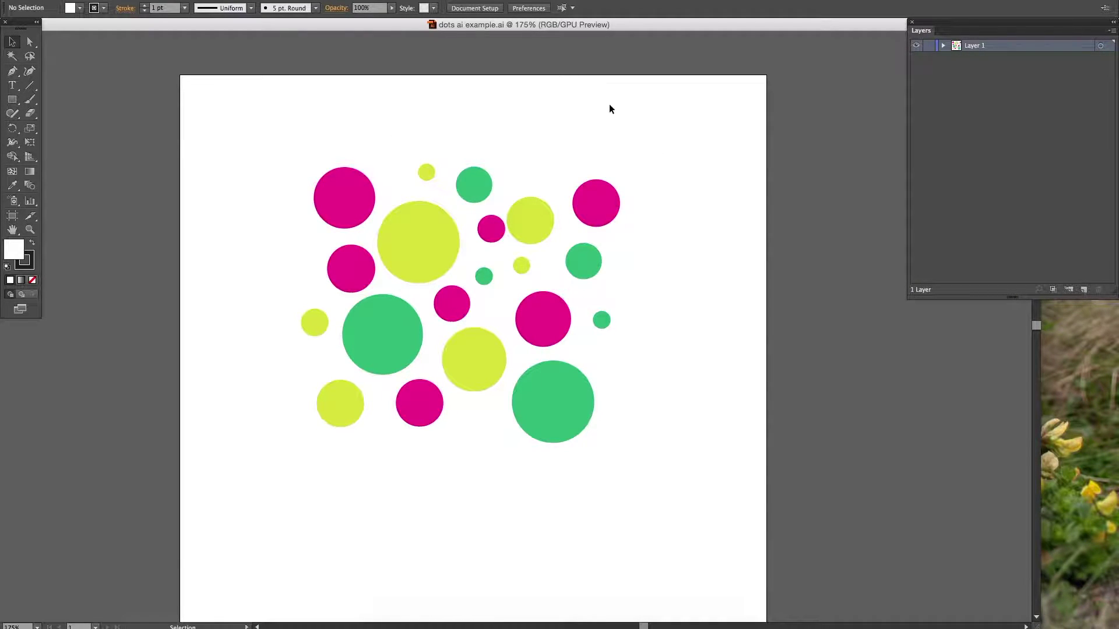
pyautogui.moveTo(537, 217); pyautogui.dragTo(645, 206)
pyautogui.click(536, 242)
pyautogui.click(594, 129)
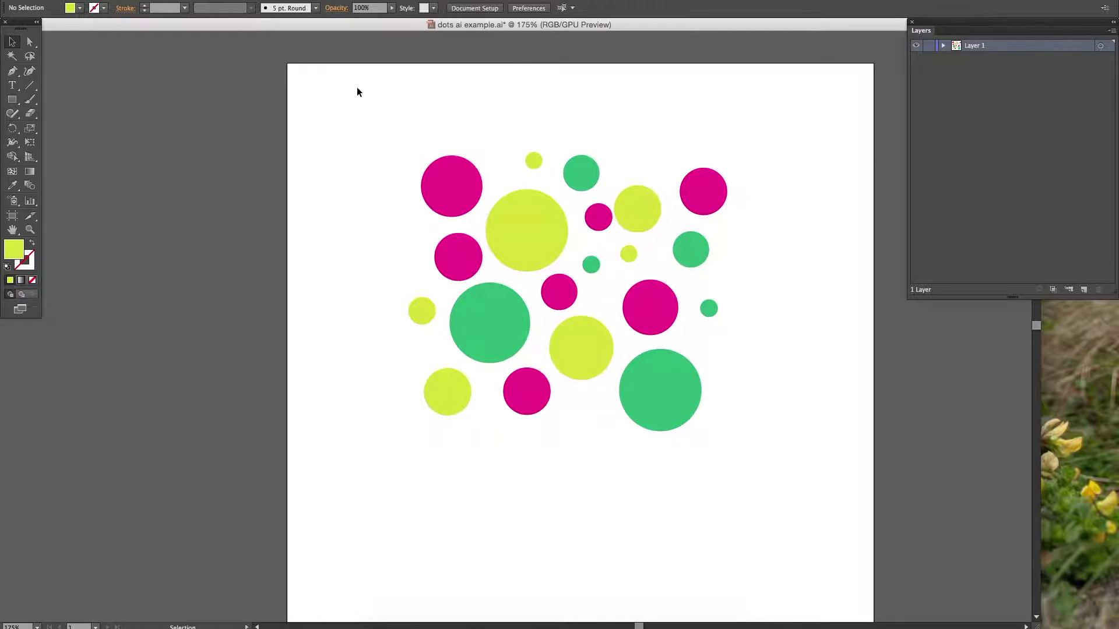
pyautogui.moveTo(376, 82); pyautogui.dragTo(796, 501)
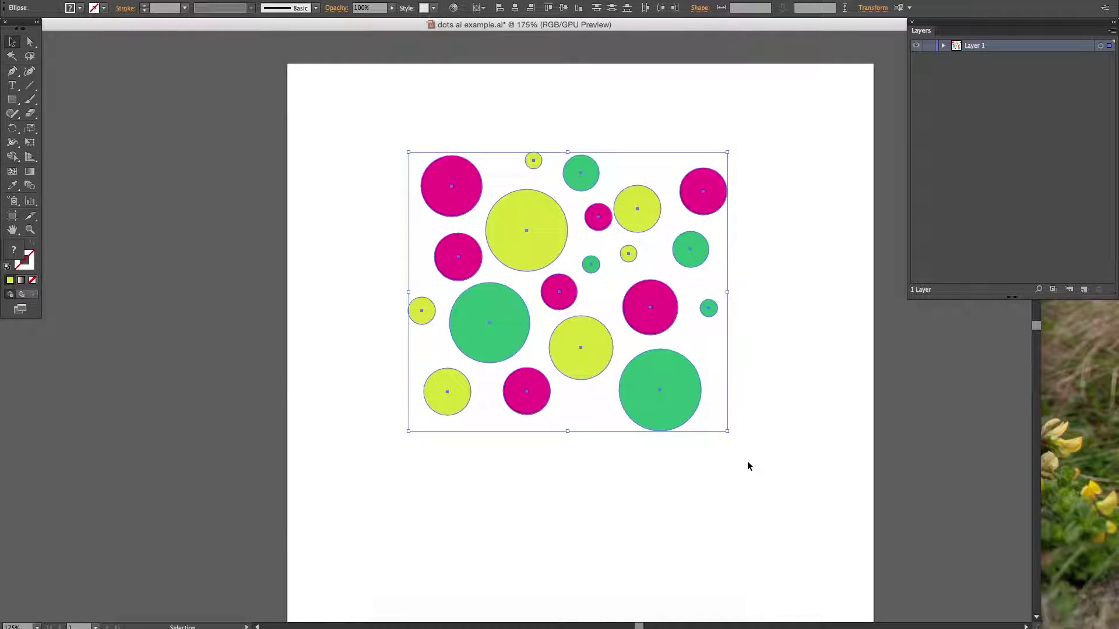
pyautogui.hscroll(2, 649, 237)
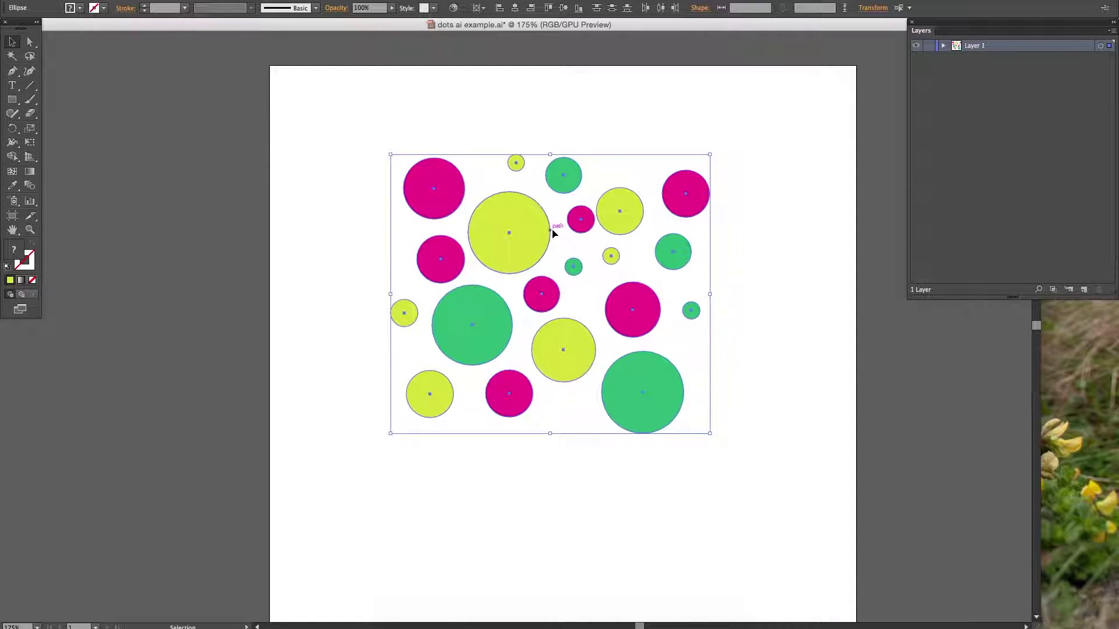
pyautogui.click(764, 308)
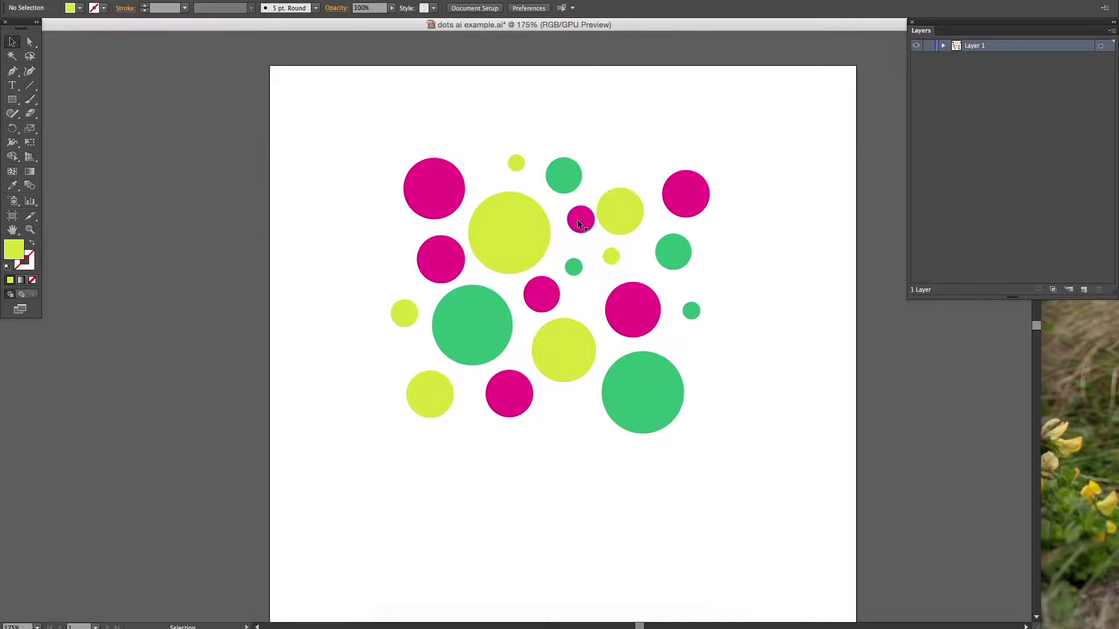
pyautogui.press('super+a')
pyautogui.rightClick(591, 229)
pyautogui.moveTo(658, 369)
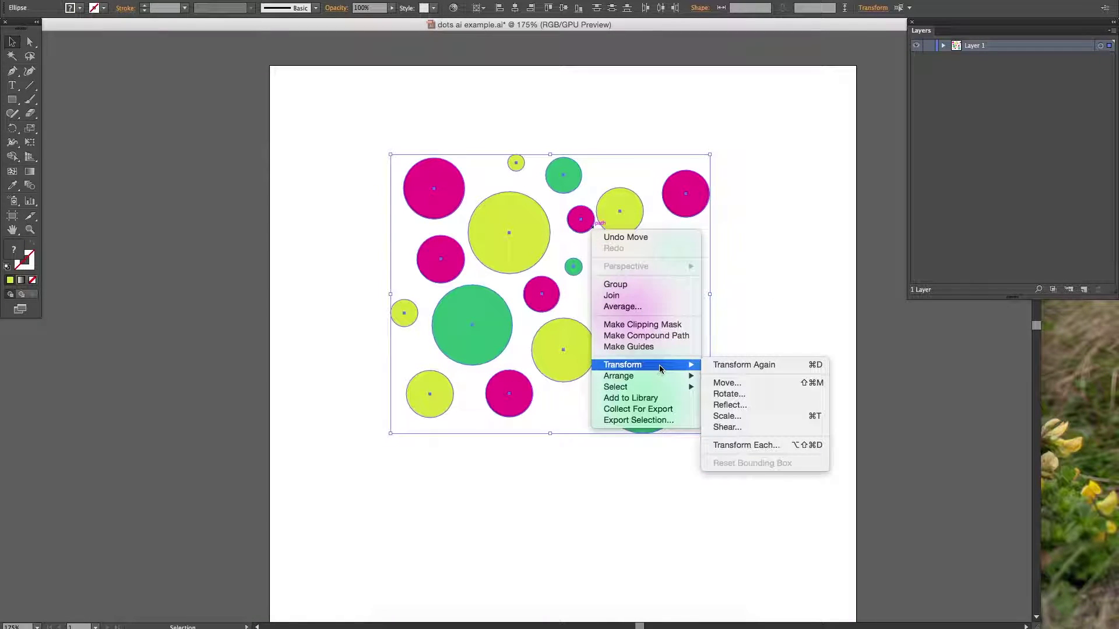
pyautogui.click(751, 417)
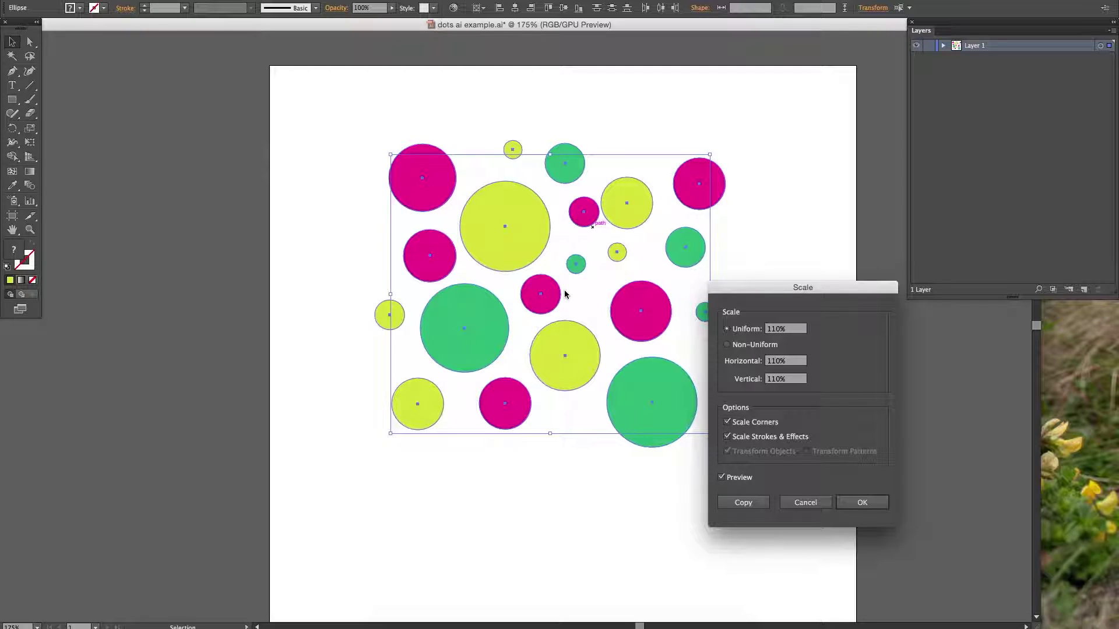
pyautogui.press('Escape')
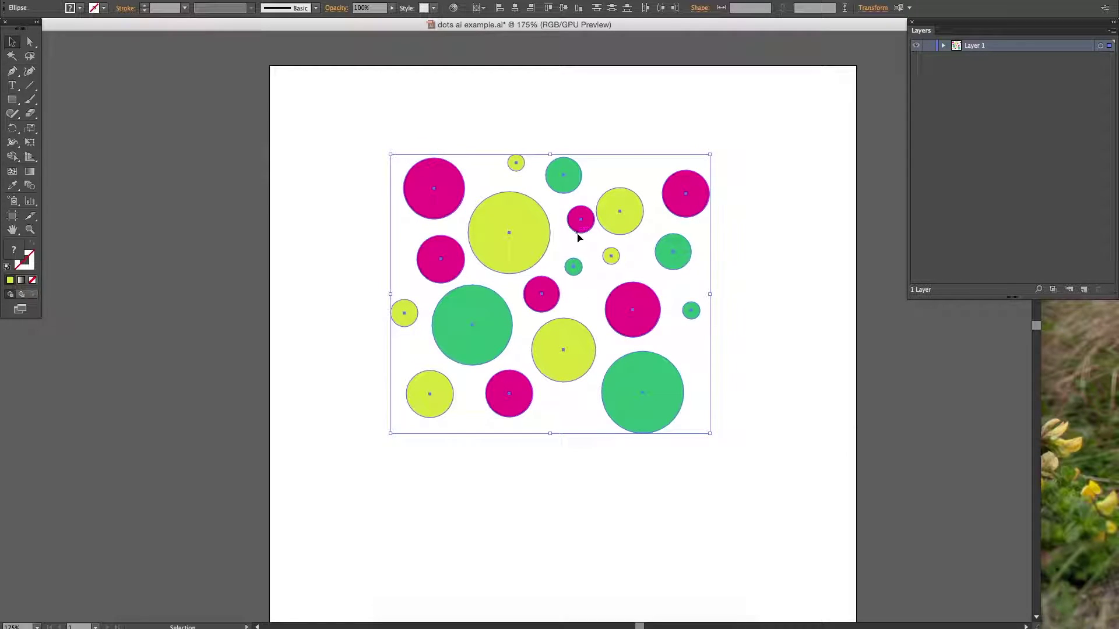
# Scale all the selected circles together uniformly to 115%, then compare by undoing and redoing the scaling.
pyautogui.press('a')
pyautogui.press('super+d')
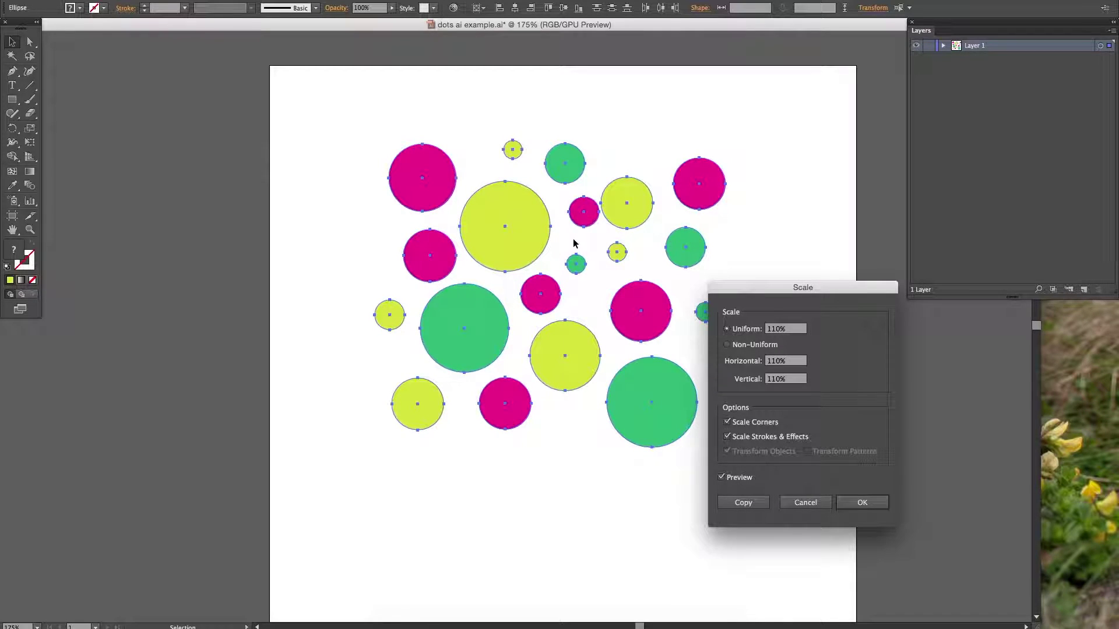
pyautogui.moveTo(786, 329); pyautogui.dragTo(751, 330)
pyautogui.write('115')
pyautogui.moveTo(818, 304); pyautogui.dragTo(822, 304)
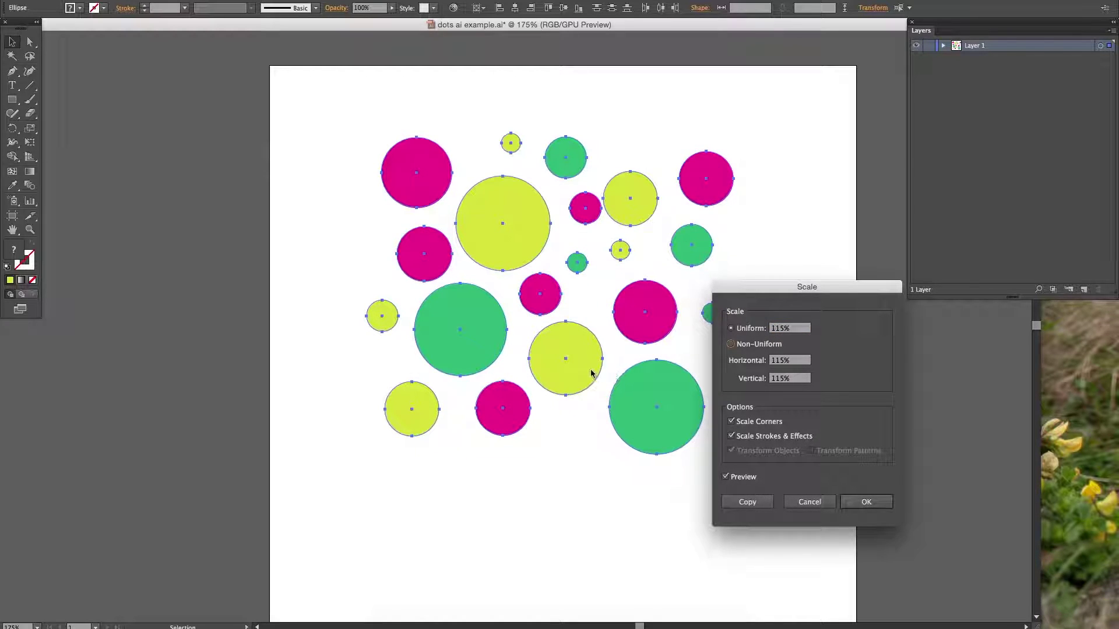
pyautogui.click(881, 502)
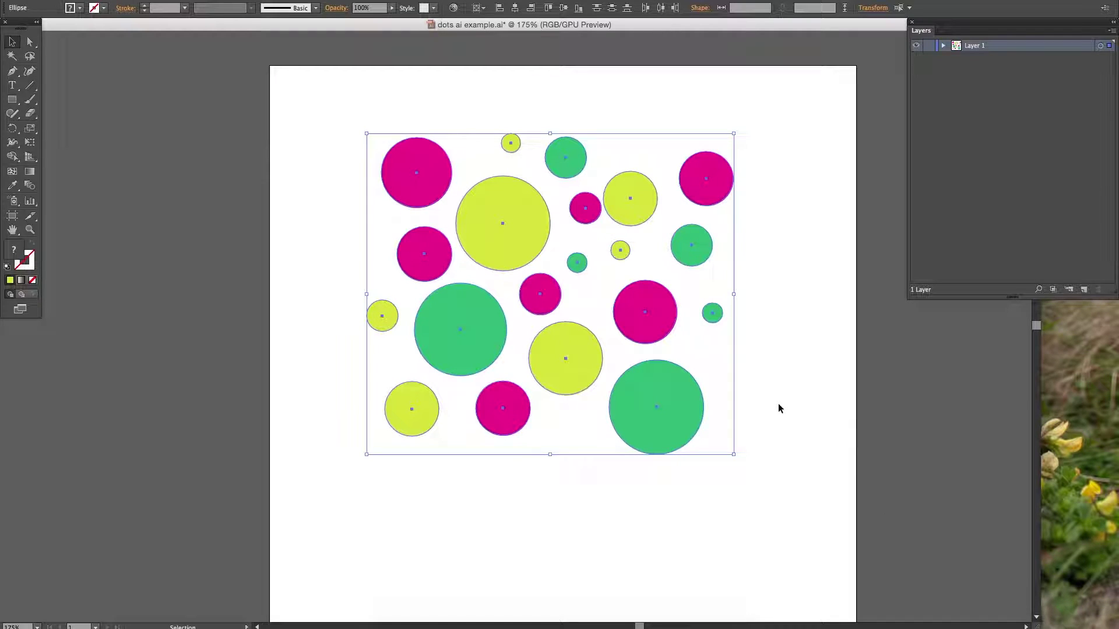
pyautogui.hotkey('ctrl', 'z')
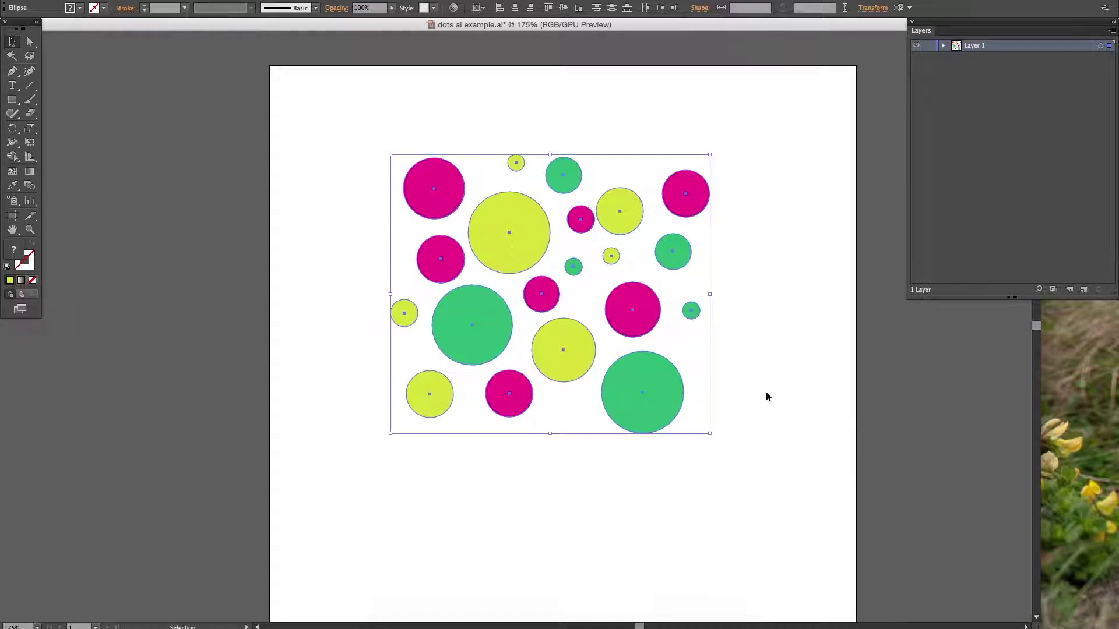
pyautogui.hotkey('ctrl', 'shift', 'z')
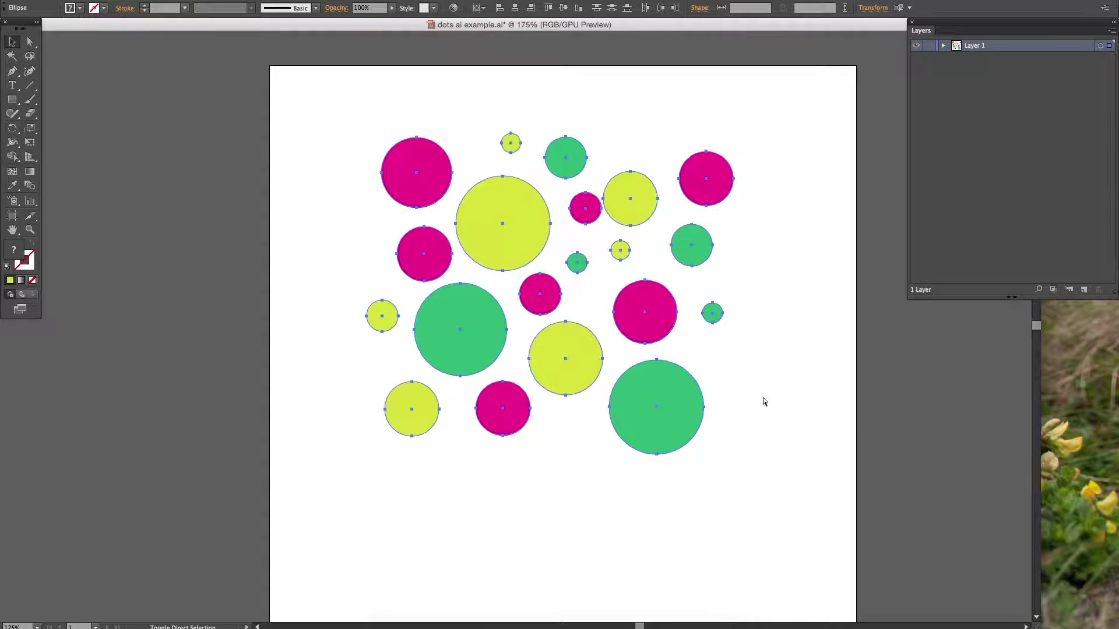
pyautogui.click(613, 201)
pyautogui.rightClick(613, 201)
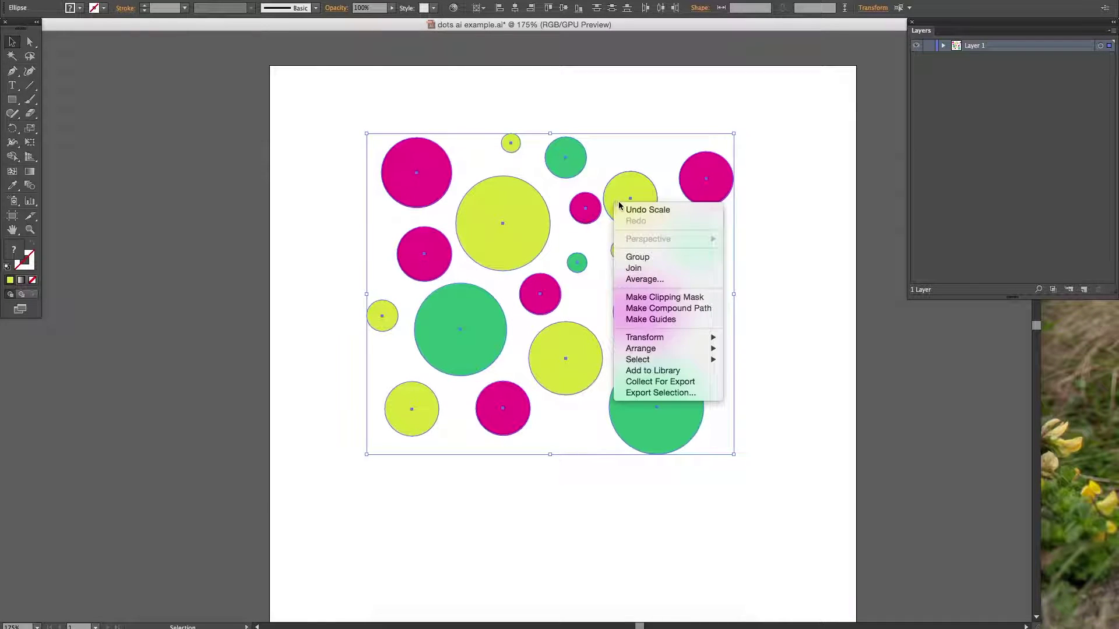
pyautogui.moveTo(690, 338)
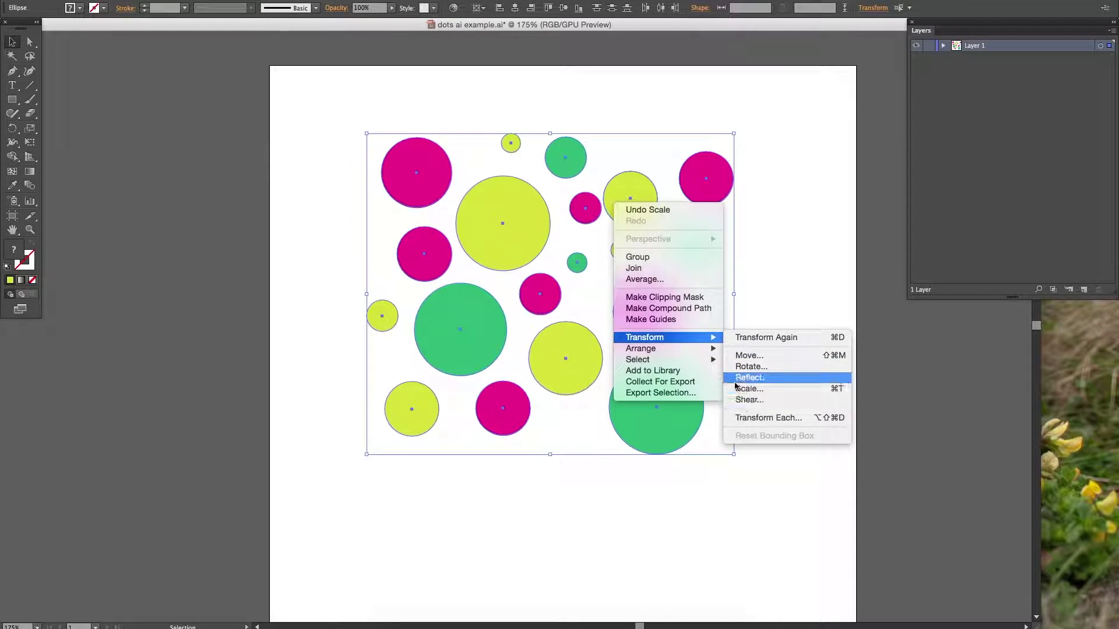
pyautogui.click(512, 295)
pyautogui.click(513, 294)
# Shrink every circle about its own centre with Transform Each at 85% horizontal and 85% vertical scale, and deselect.
pyautogui.hotkey('ctrl', 'a')
pyautogui.rightClick(541, 271)
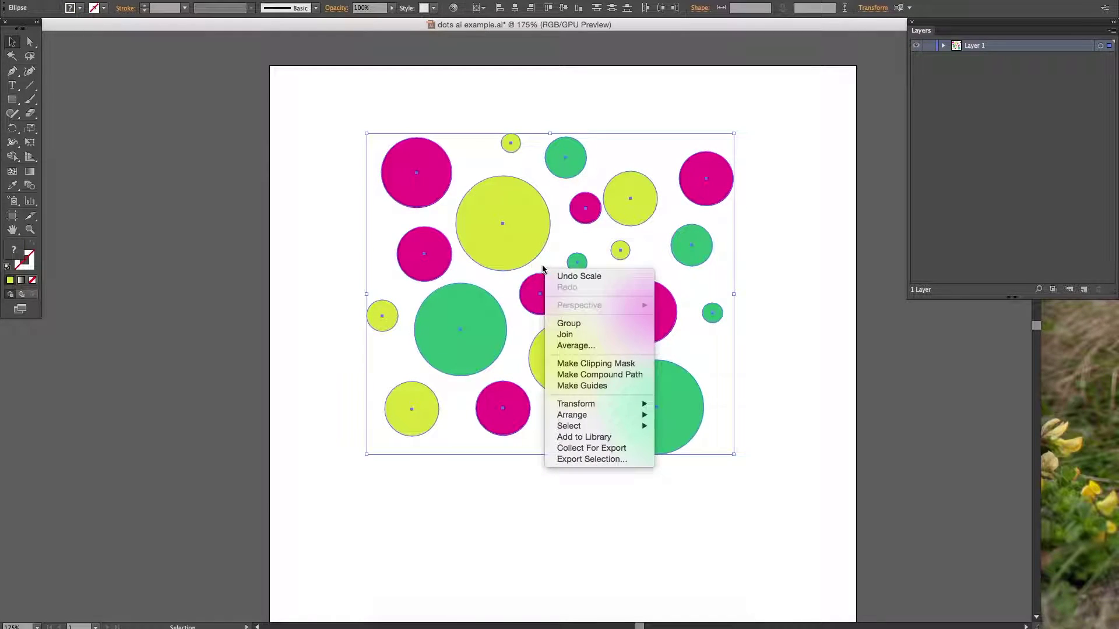
pyautogui.moveTo(591, 406)
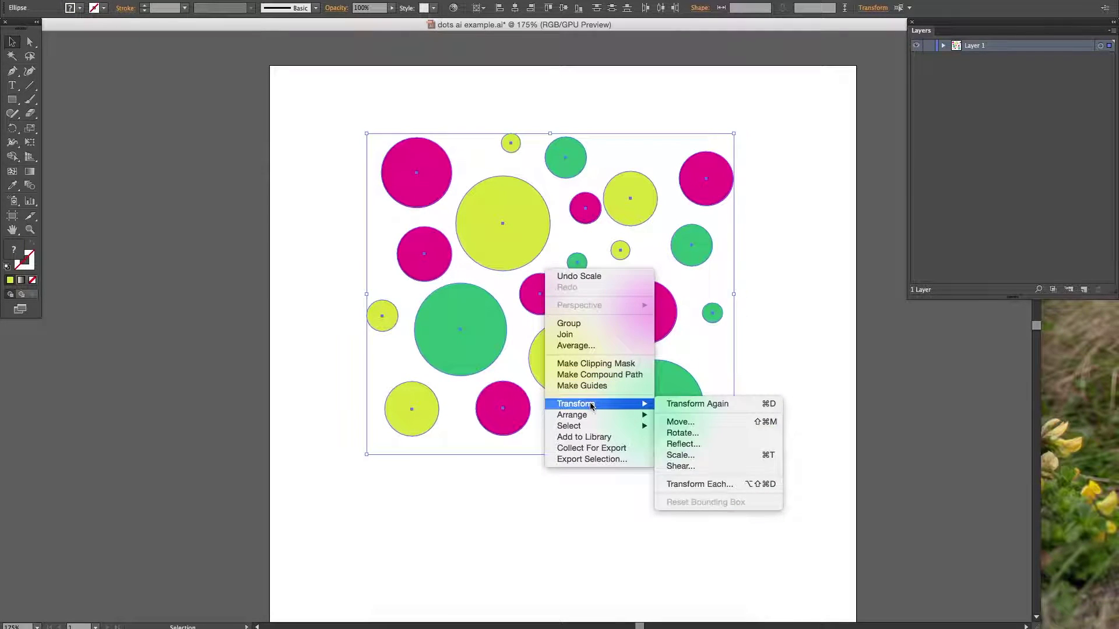
pyautogui.click(722, 483)
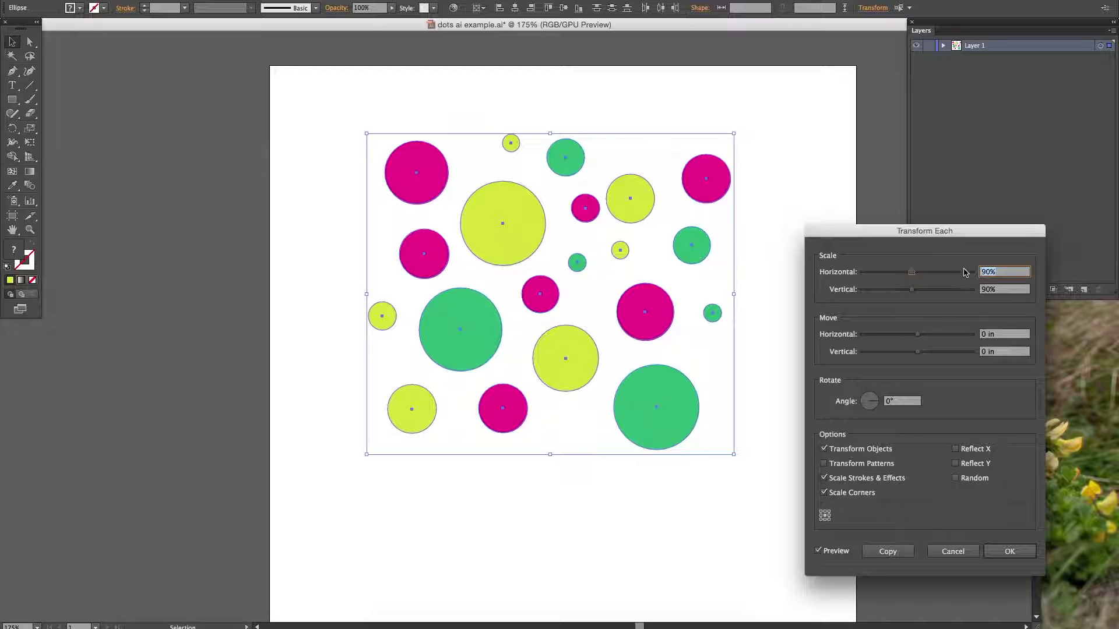
pyautogui.write('85')
pyautogui.press('Tab')
pyautogui.write('85')
pyautogui.press('Tab')
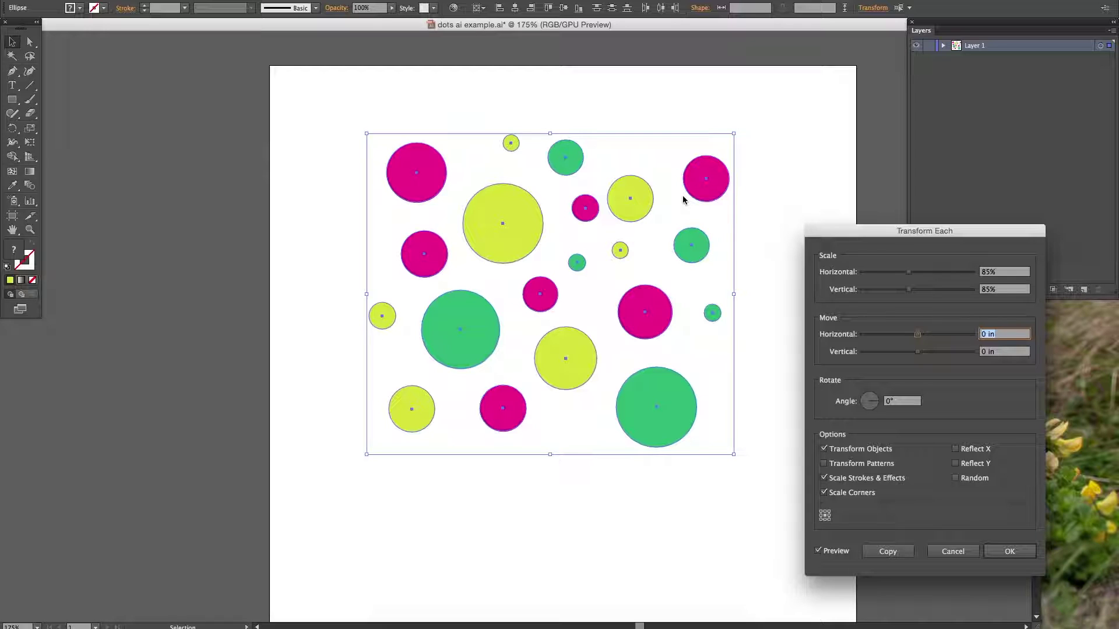
pyautogui.click(1005, 551)
pyautogui.click(862, 501)
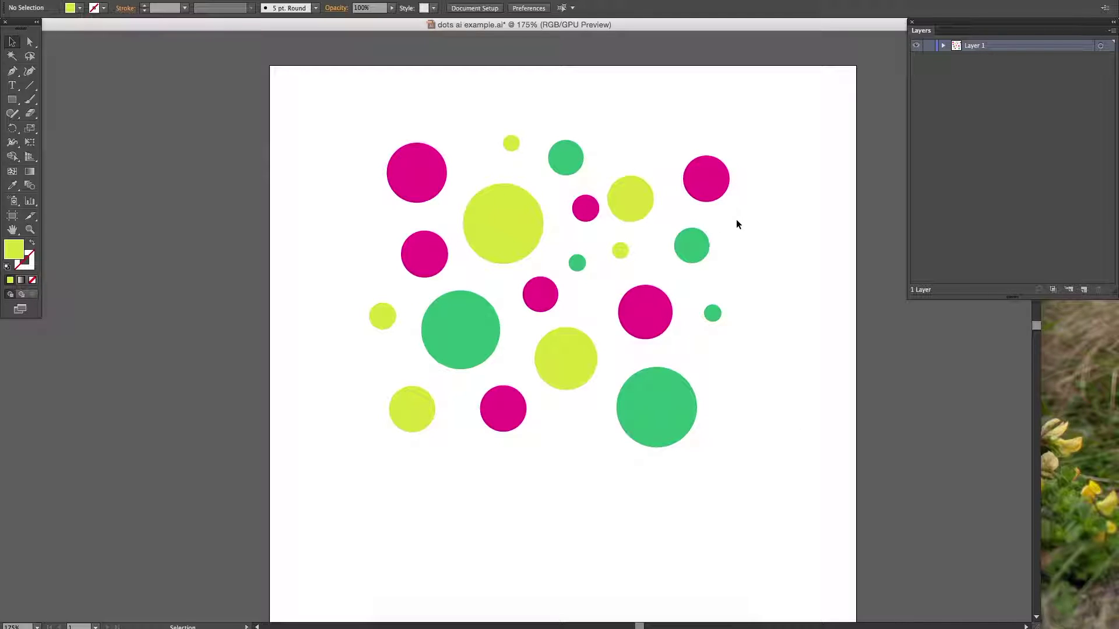
# Undo the Transform Each and Scale operations on the circles.
pyautogui.press('super+z')
pyautogui.press('super+z')
pyautogui.press('super+z')
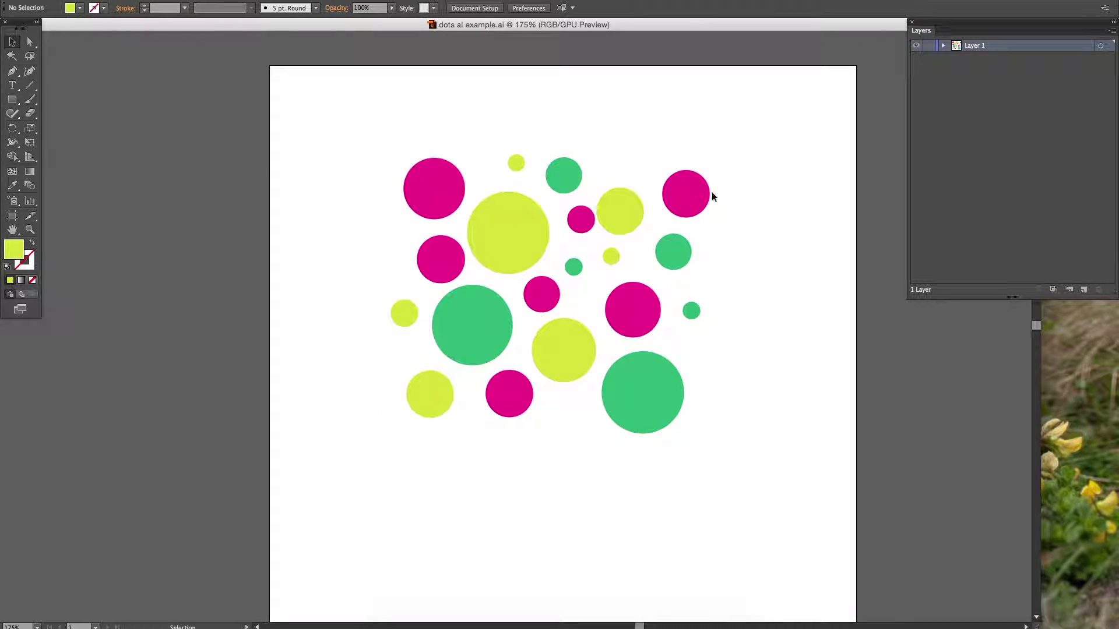
pyautogui.moveTo(359, 110); pyautogui.dragTo(790, 568)
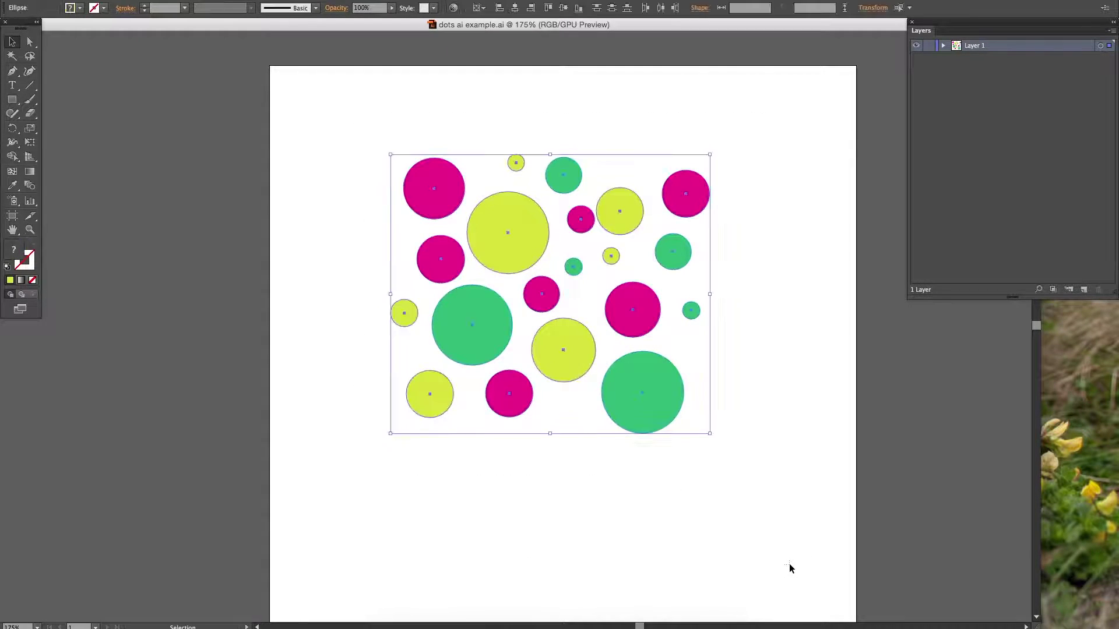
pyautogui.click(839, 405)
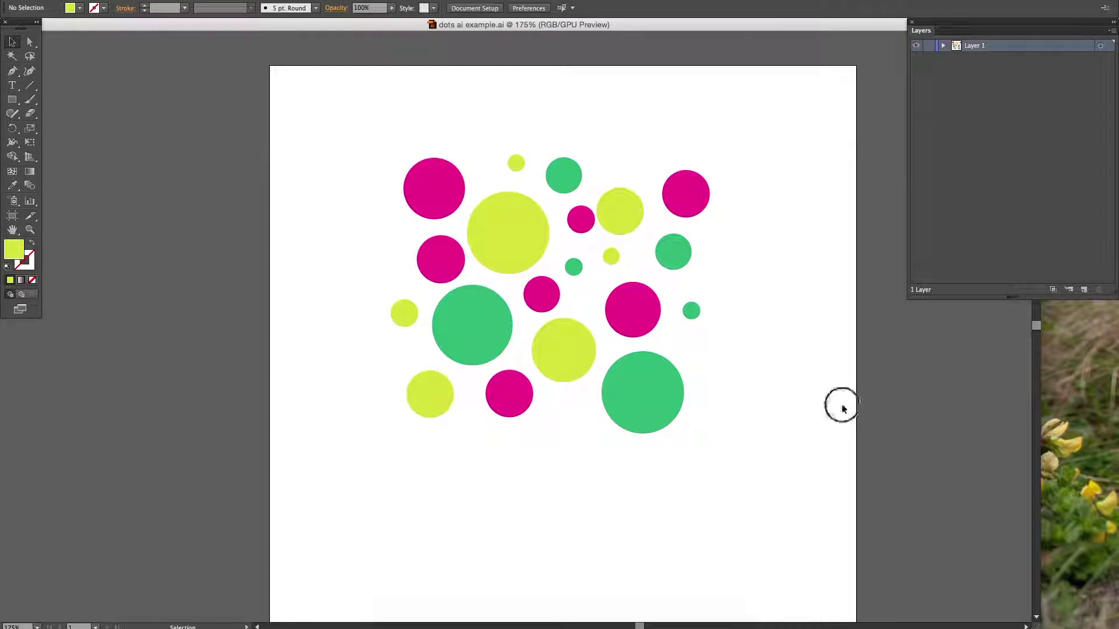
# Try repositioning several circles in the middle of the pattern one by one.
pyautogui.moveTo(575, 338); pyautogui.dragTo(626, 305)
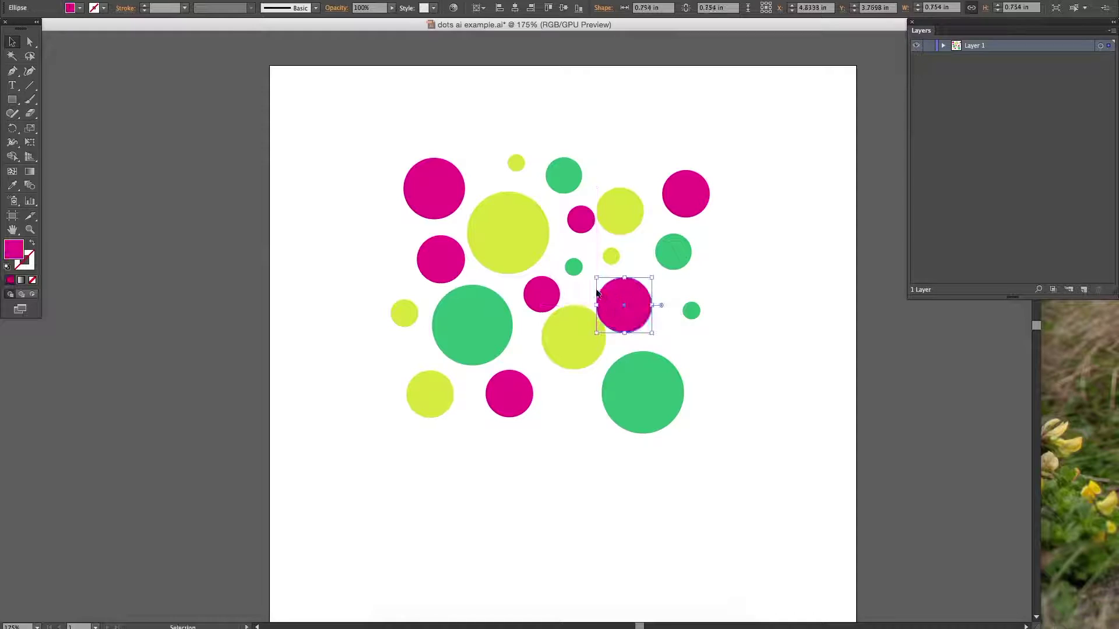
pyautogui.moveTo(574, 267); pyautogui.dragTo(547, 295)
pyautogui.moveTo(539, 254); pyautogui.dragTo(601, 262)
pyautogui.click(616, 289)
pyautogui.moveTo(614, 225); pyautogui.dragTo(614, 243)
pyautogui.moveTo(582, 220); pyautogui.dragTo(582, 229)
pyautogui.click(766, 390)
# Undo all the individual circle moves.
pyautogui.press('super+z')
pyautogui.press('super+z')
pyautogui.press('super+z')
pyautogui.press('super+z')
pyautogui.press('super+z')
pyautogui.press('super+z')
pyautogui.press('super+z')
pyautogui.press('super+z')
pyautogui.press('super+z')
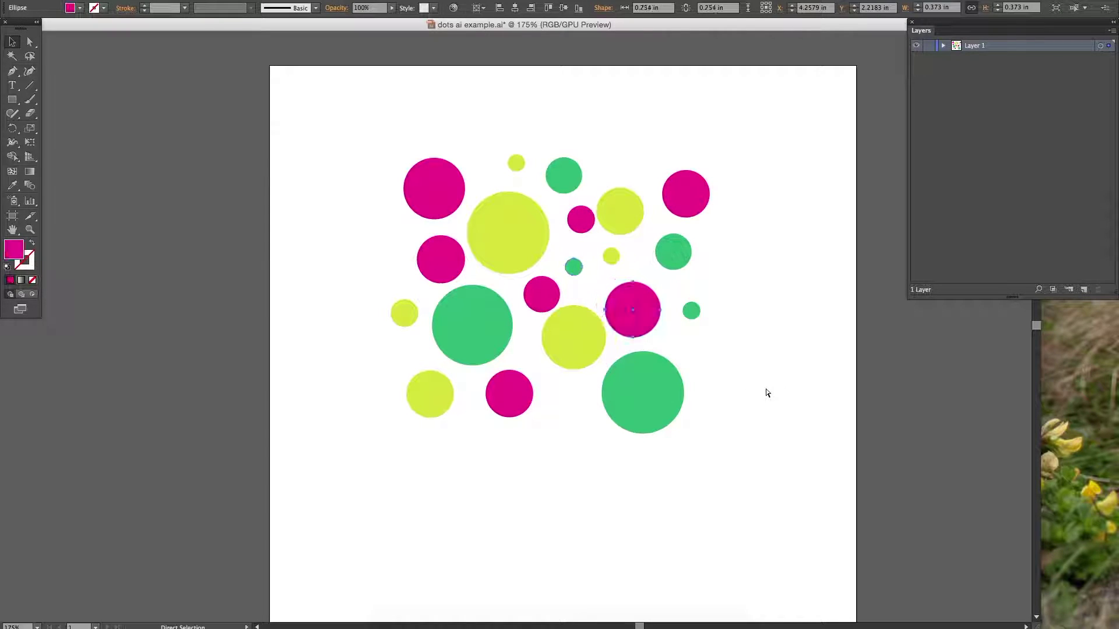
# Enlarge every circle about its own centre with Transform Each at 110% horizontal and 110% vertical scale.
pyautogui.press('super+a')
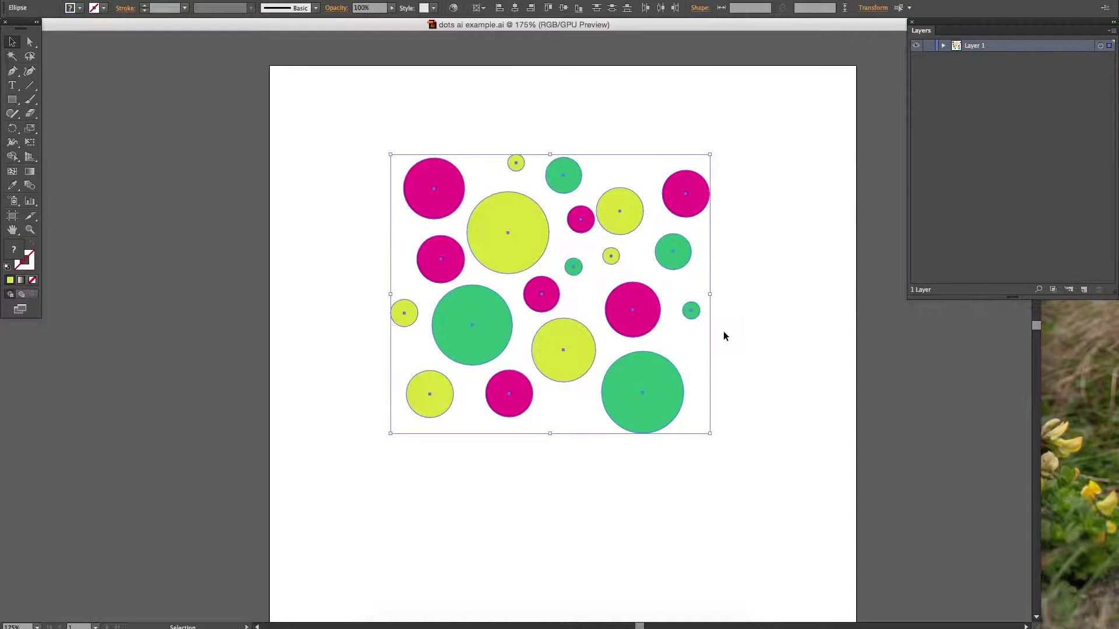
pyautogui.rightClick(544, 258)
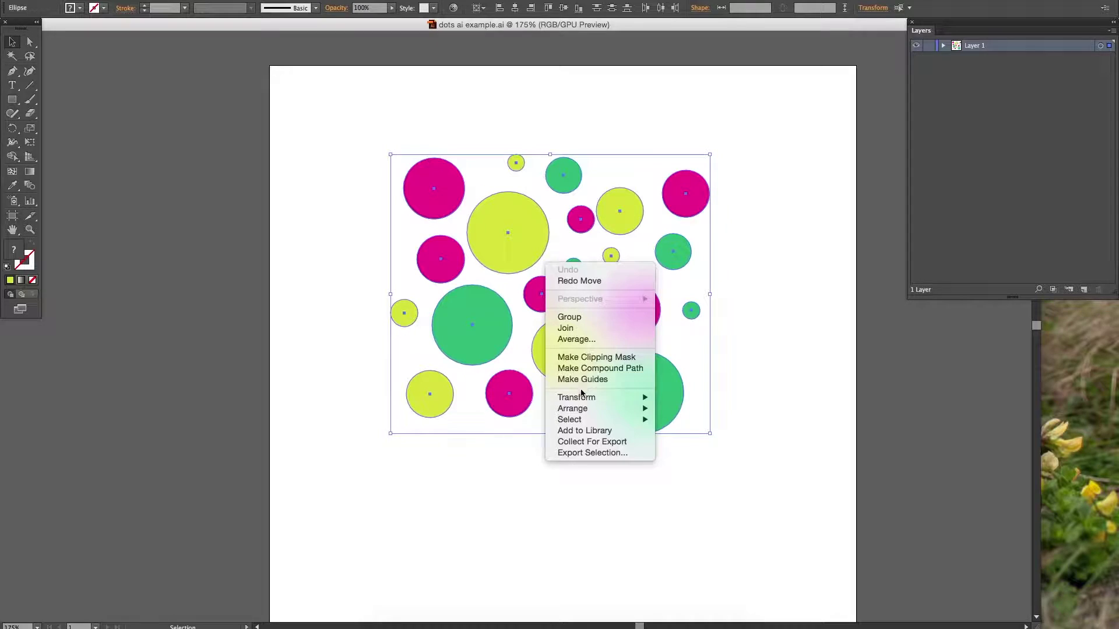
pyautogui.moveTo(579, 397)
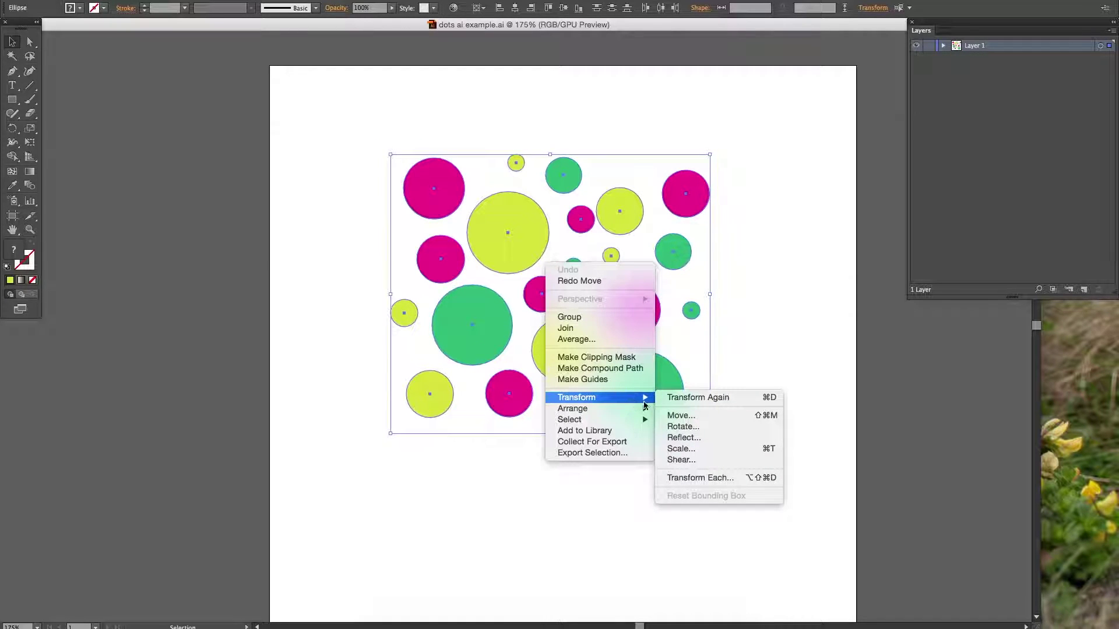
pyautogui.click(693, 478)
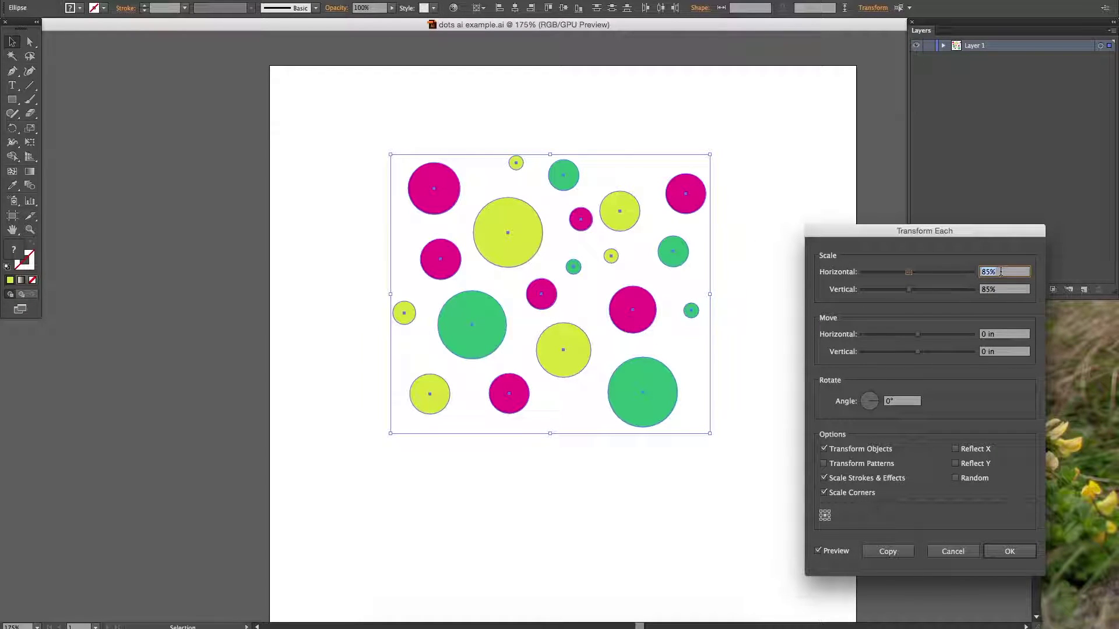
pyautogui.write('110')
pyautogui.press('Tab')
pyautogui.write('110')
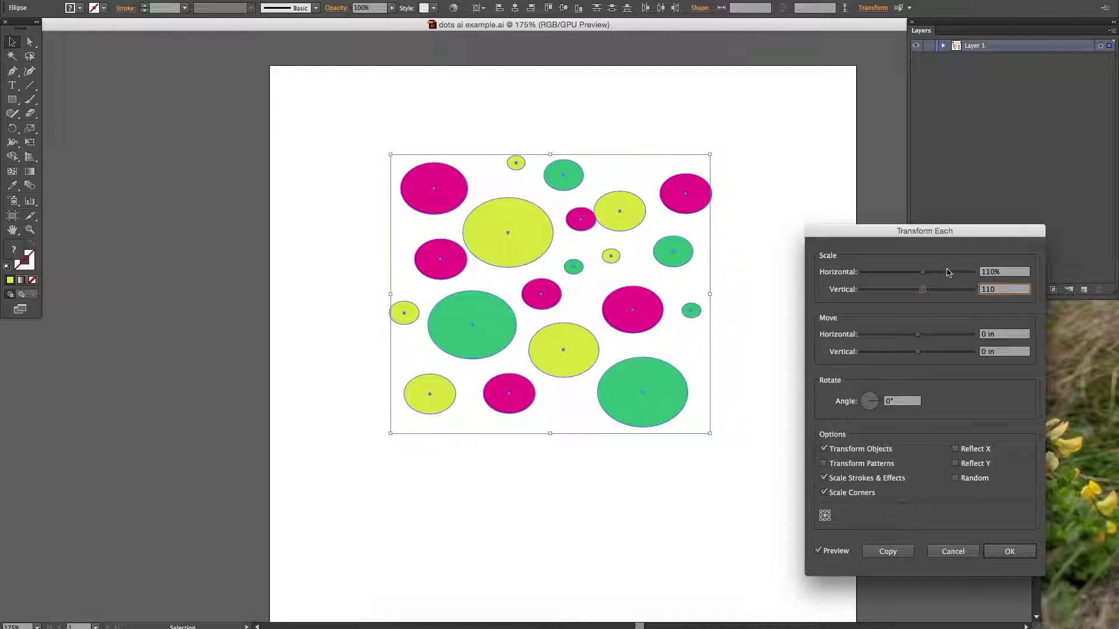
pyautogui.press('Tab')
pyautogui.hotkey('shift', 'Tab')
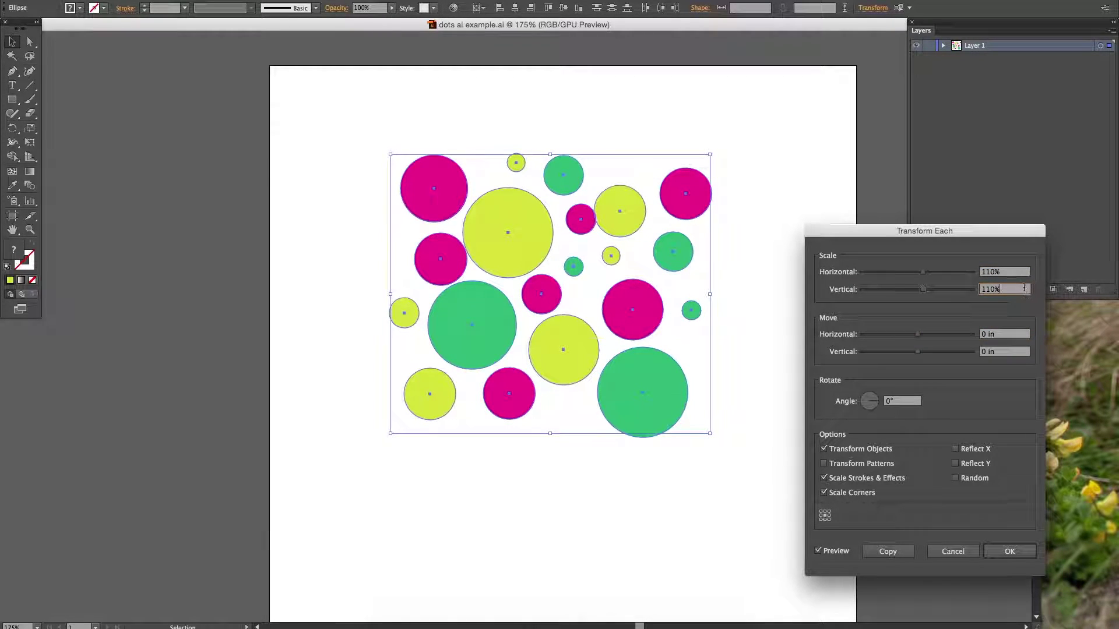
pyautogui.moveTo(955, 230); pyautogui.dragTo(918, 221)
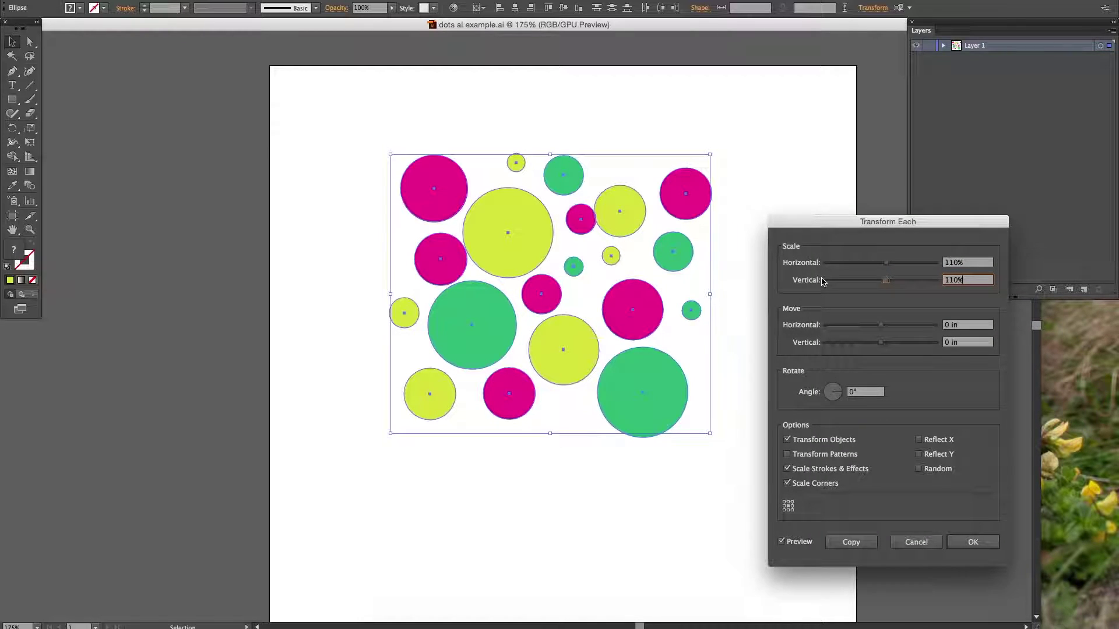
pyautogui.click(973, 542)
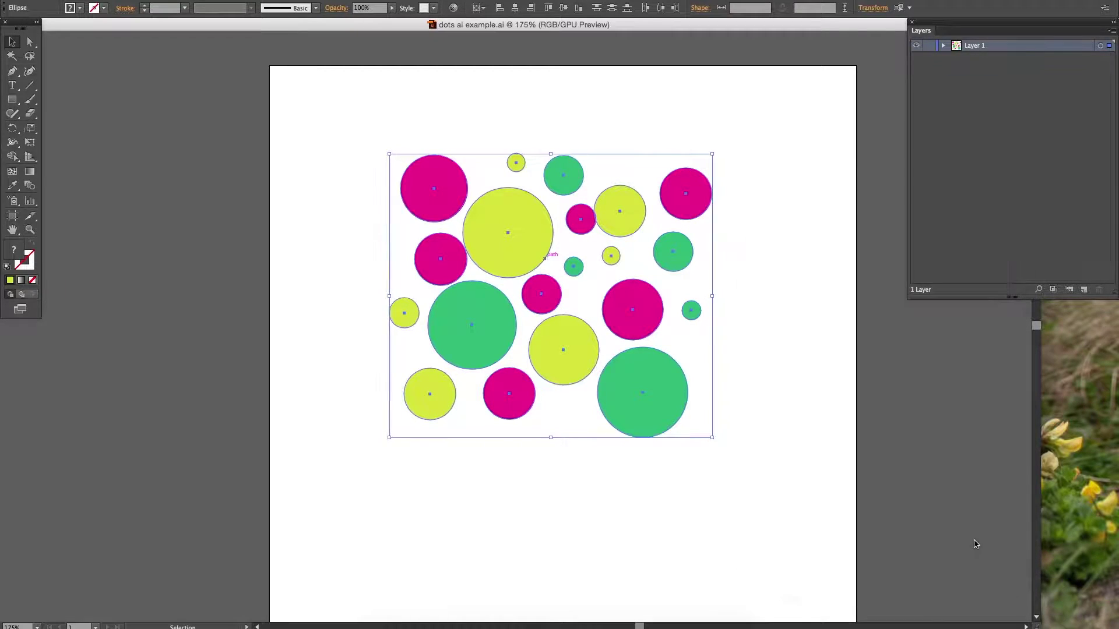
# Scale all the circles together uniformly to 90% and deselect them.
pyautogui.rightClick(640, 310)
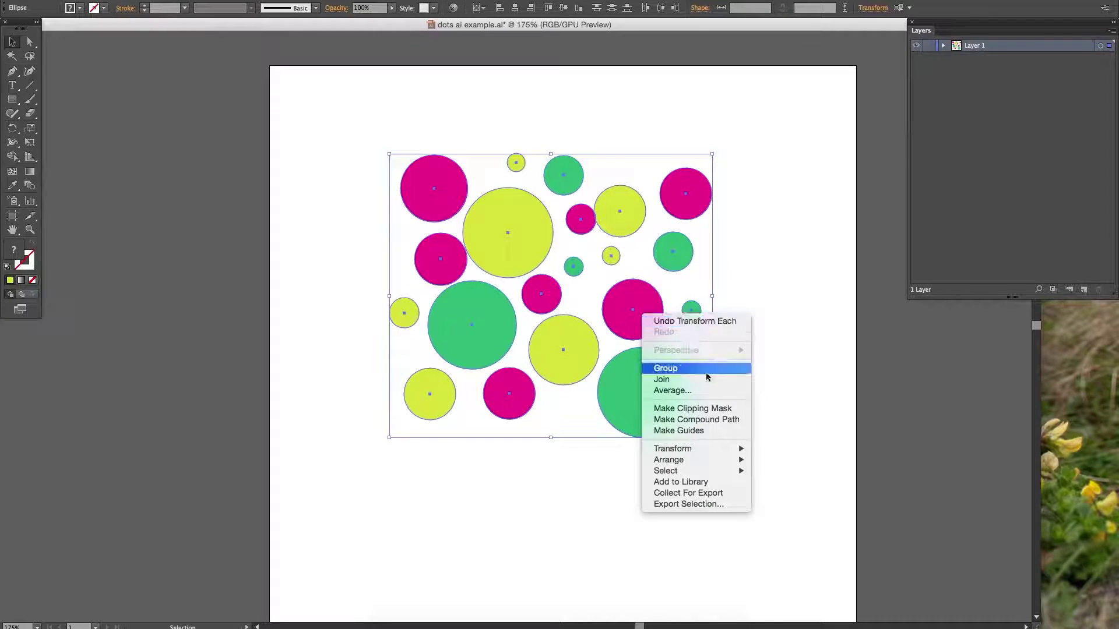
pyautogui.moveTo(735, 449)
pyautogui.click(779, 500)
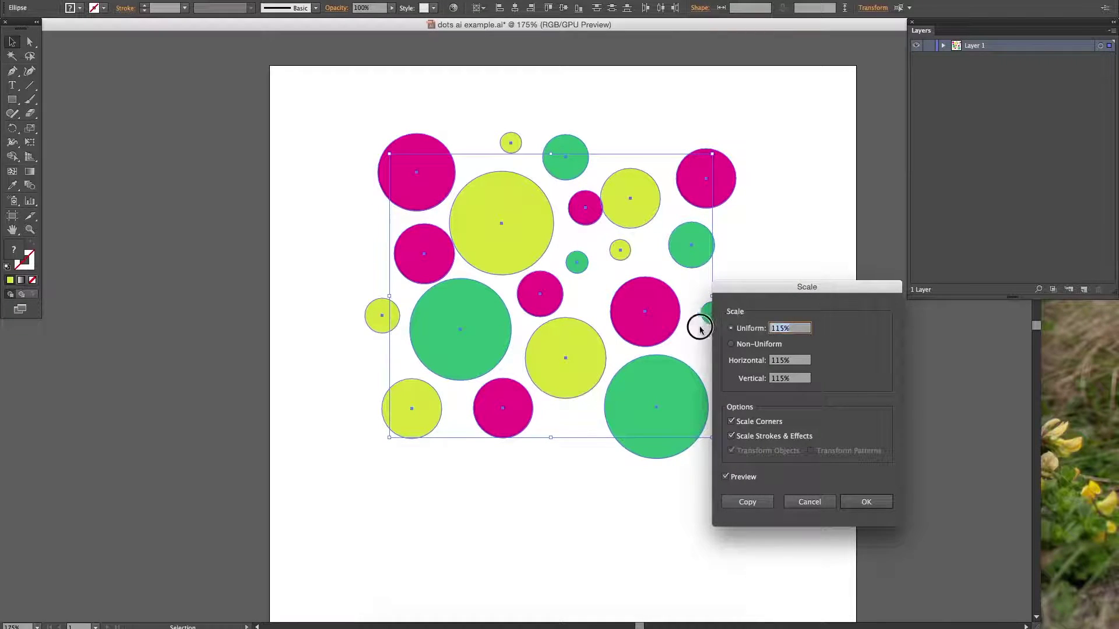
pyautogui.write('90')
pyautogui.press('Tab')
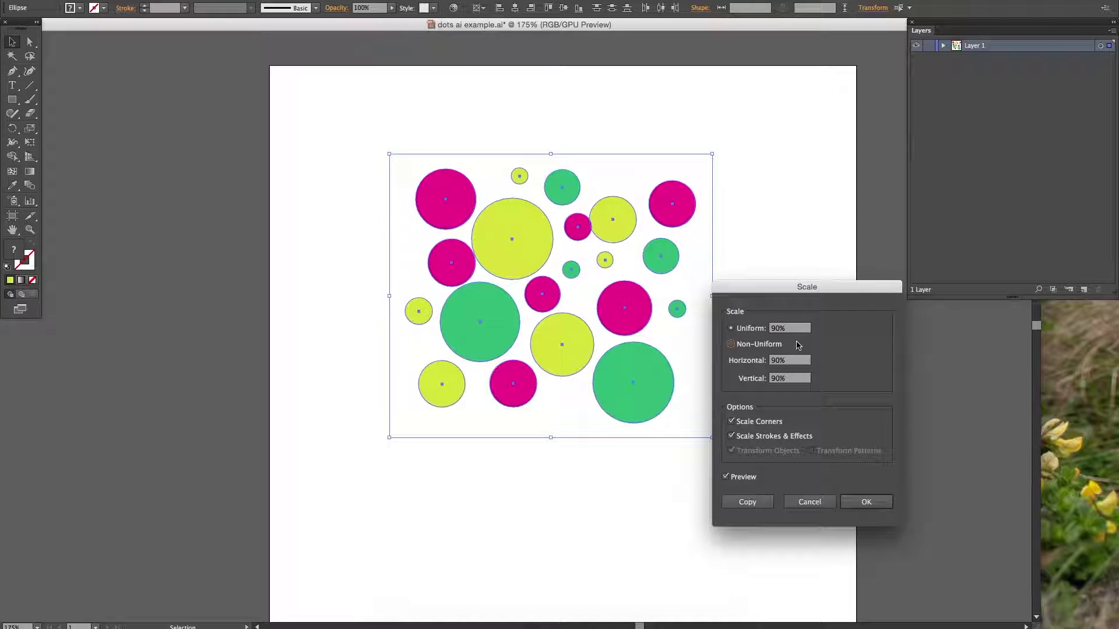
pyautogui.moveTo(796, 287); pyautogui.dragTo(781, 285)
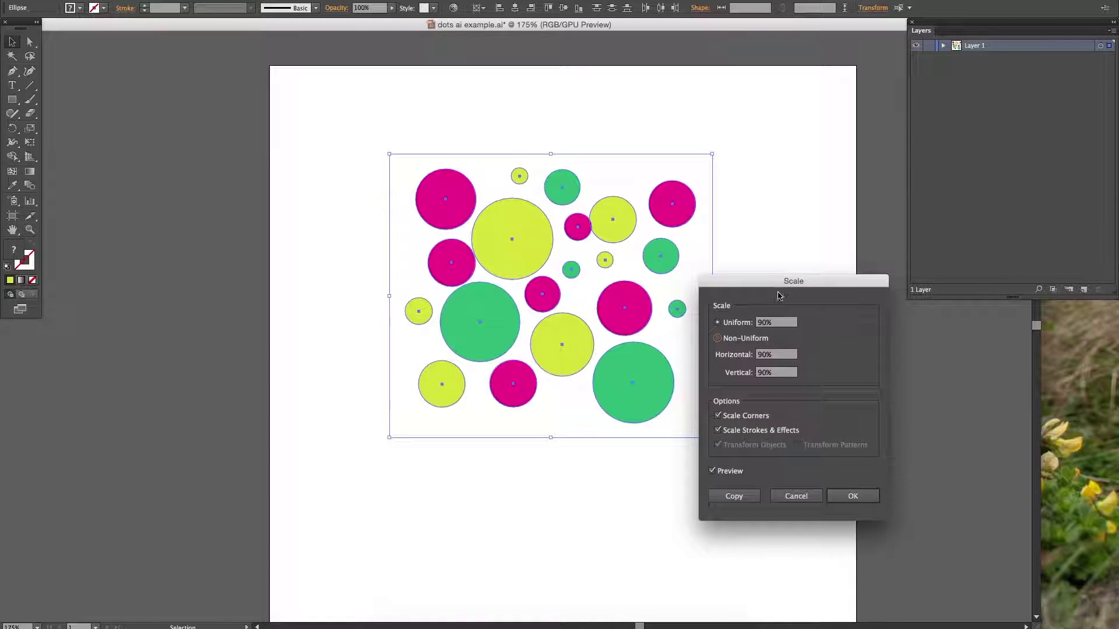
pyautogui.doubleClick(785, 322)
pyautogui.click(852, 495)
pyautogui.click(848, 473)
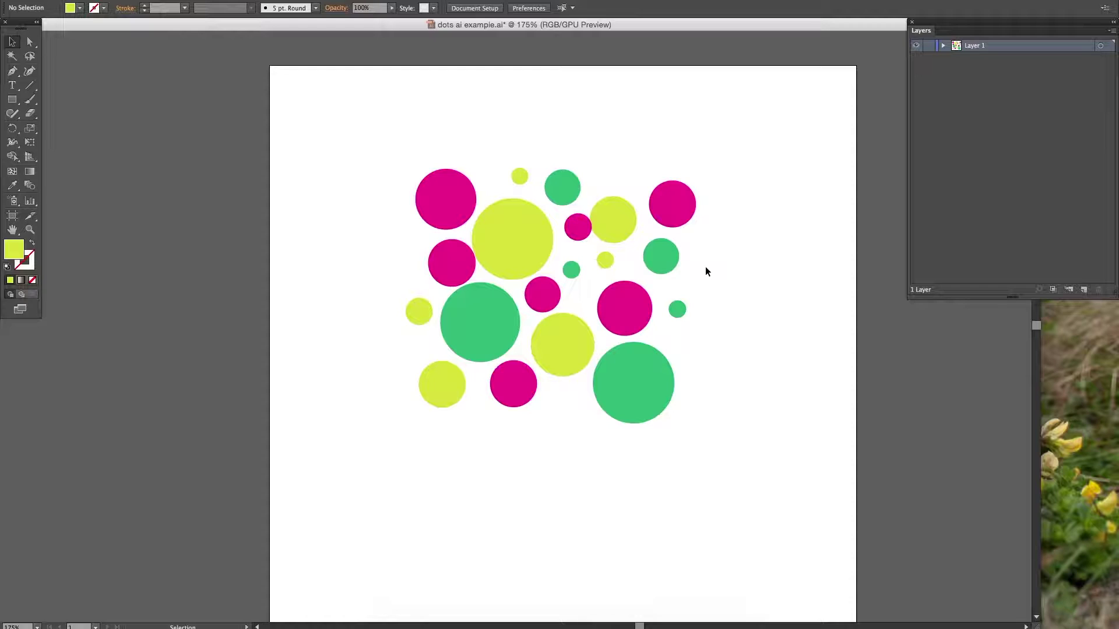
# Compare the circles before and after the scaling, and undo the latest transformations.
pyautogui.hotkey('ctrl', 'a')
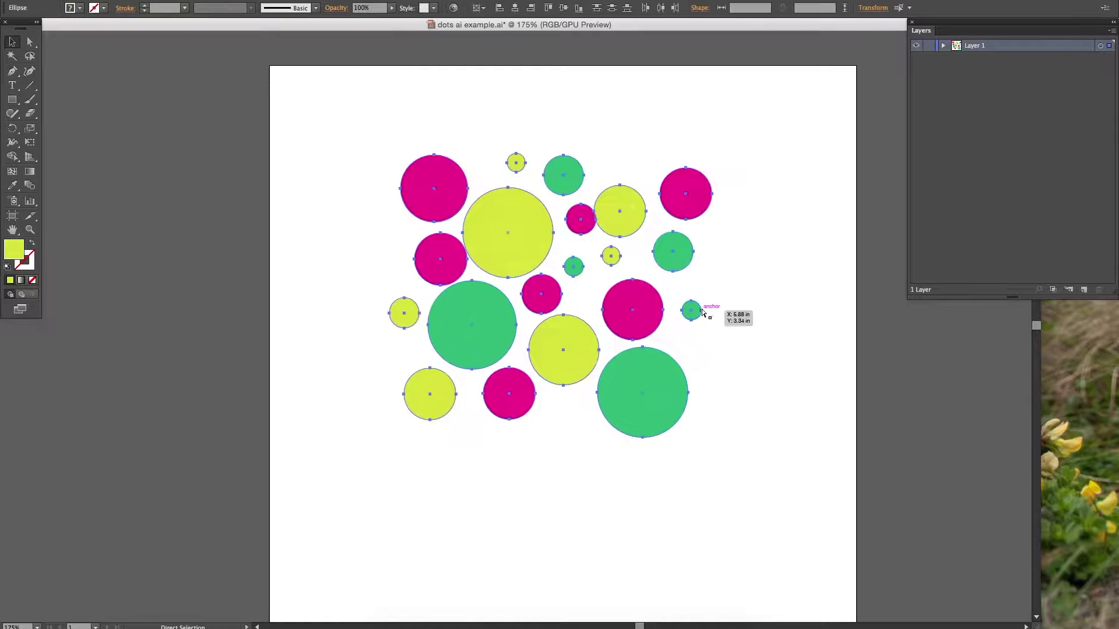
pyautogui.click(708, 417)
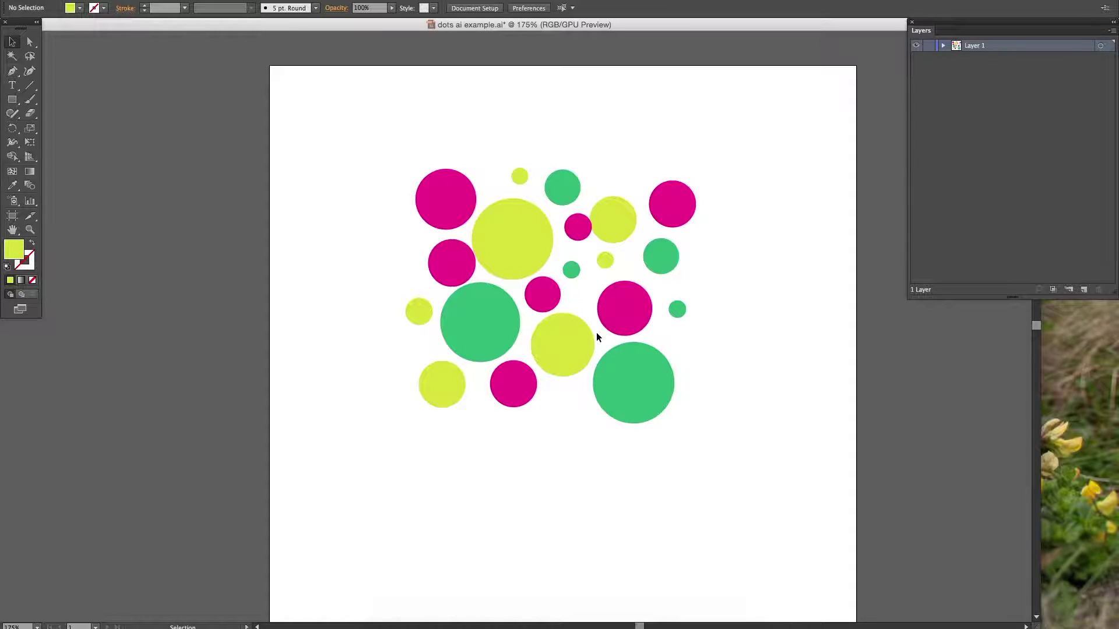
pyautogui.hotkey('ctrl', 'z')
pyautogui.hotkey('ctrl', 'z')
pyautogui.hotkey('ctrl', 'z')
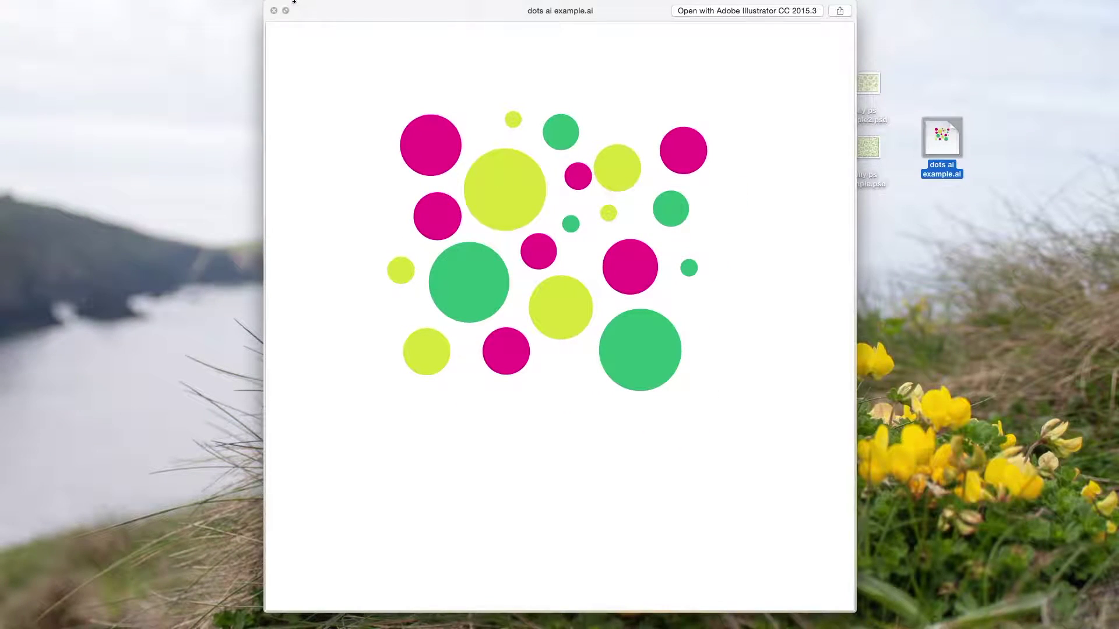
# Close the preview of dots ai example.ai and open holly ps example.psd in Adobe Illustrator.
pyautogui.click(274, 10)
pyautogui.moveTo(862, 147); pyautogui.dragTo(438, 626)
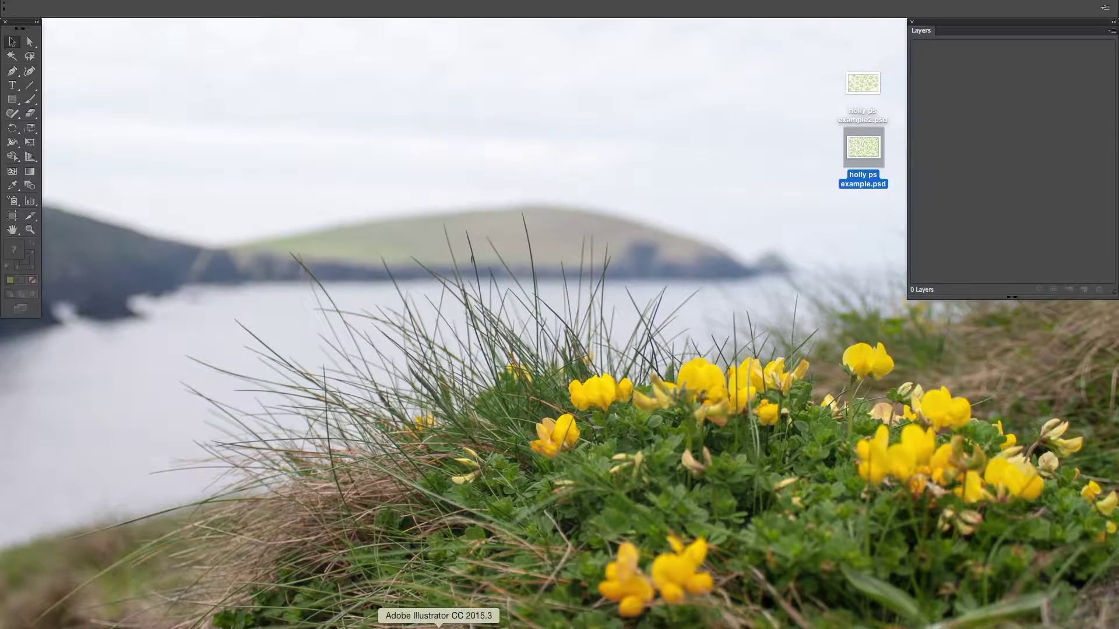
pyautogui.click(637, 478)
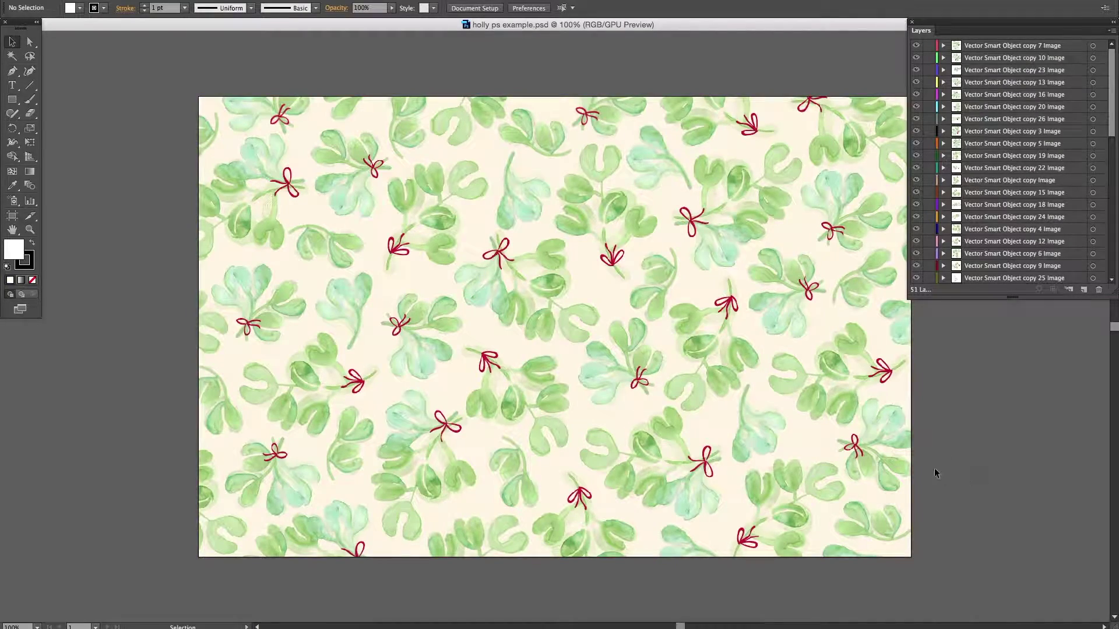
# Delete the cropped holly motifs that are cut off along the artboard's upper edge.
pyautogui.click(274, 101)
pyautogui.press('Delete')
pyautogui.click(347, 99)
pyautogui.press('Delete')
pyautogui.moveTo(399, 116); pyautogui.dragTo(583, 110)
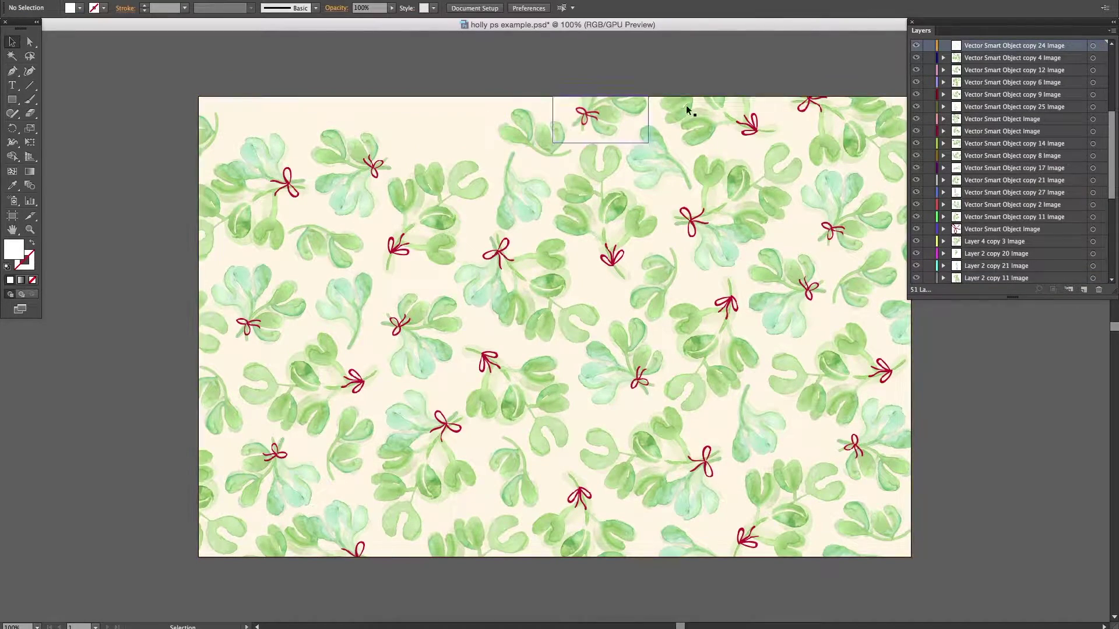
pyautogui.click(724, 121)
pyautogui.press('Delete')
pyautogui.click(799, 122)
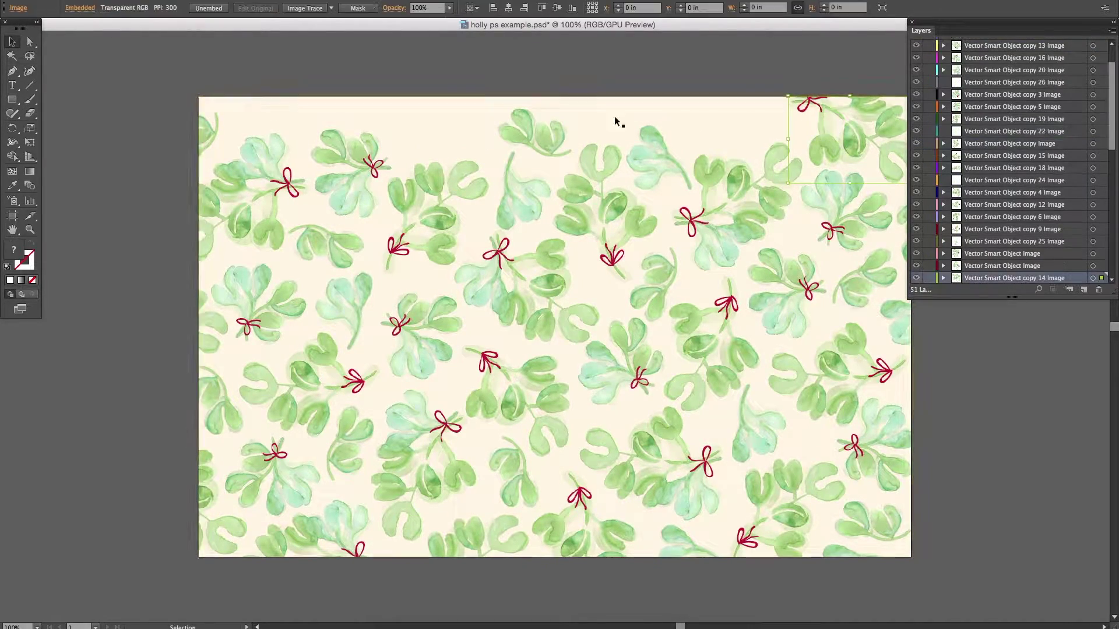
pyautogui.press('Delete')
# Delete the cropped holly motifs along the artboard's left edge.
pyautogui.click(205, 137)
pyautogui.press('Delete')
pyautogui.click(209, 216)
pyautogui.press('Delete')
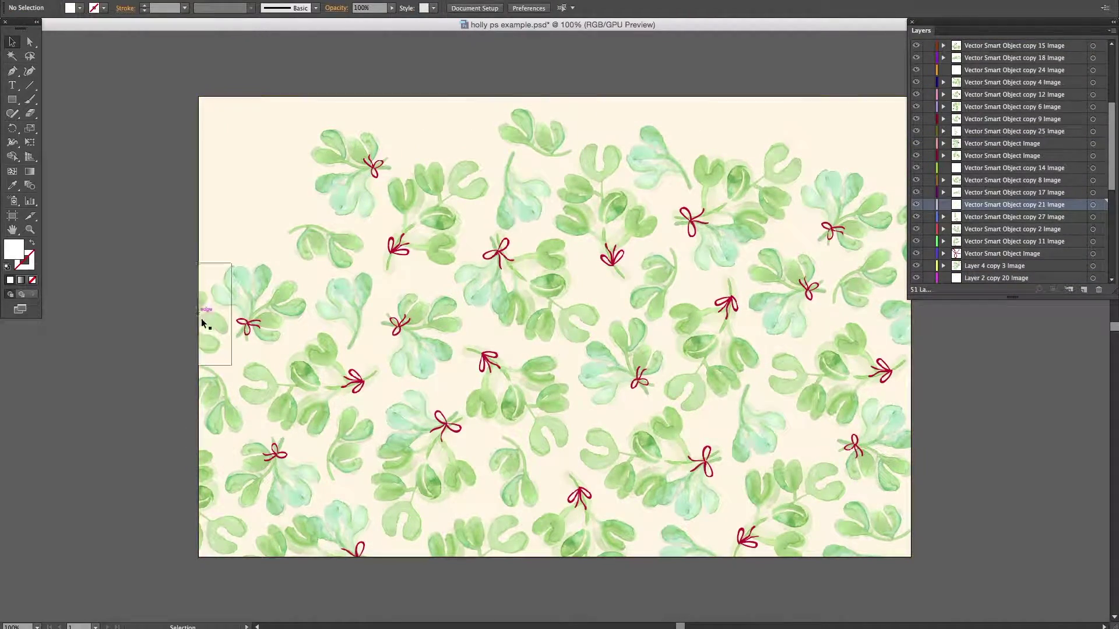
pyautogui.click(205, 325)
pyautogui.press('Delete')
pyautogui.click(218, 430)
pyautogui.press('Delete')
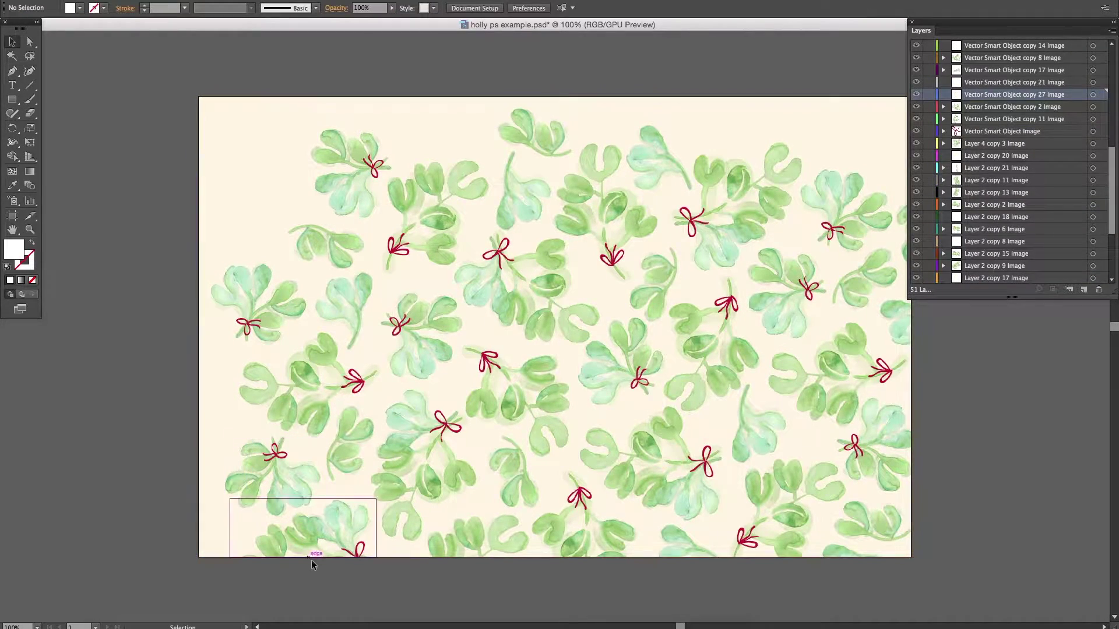
# Delete the cropped motifs along the artboard's lower edge, from the left side to just past the middle.
pyautogui.click(327, 545)
pyautogui.press('Delete')
pyautogui.click(469, 536)
pyautogui.moveTo(496, 536); pyautogui.dragTo(493, 526)
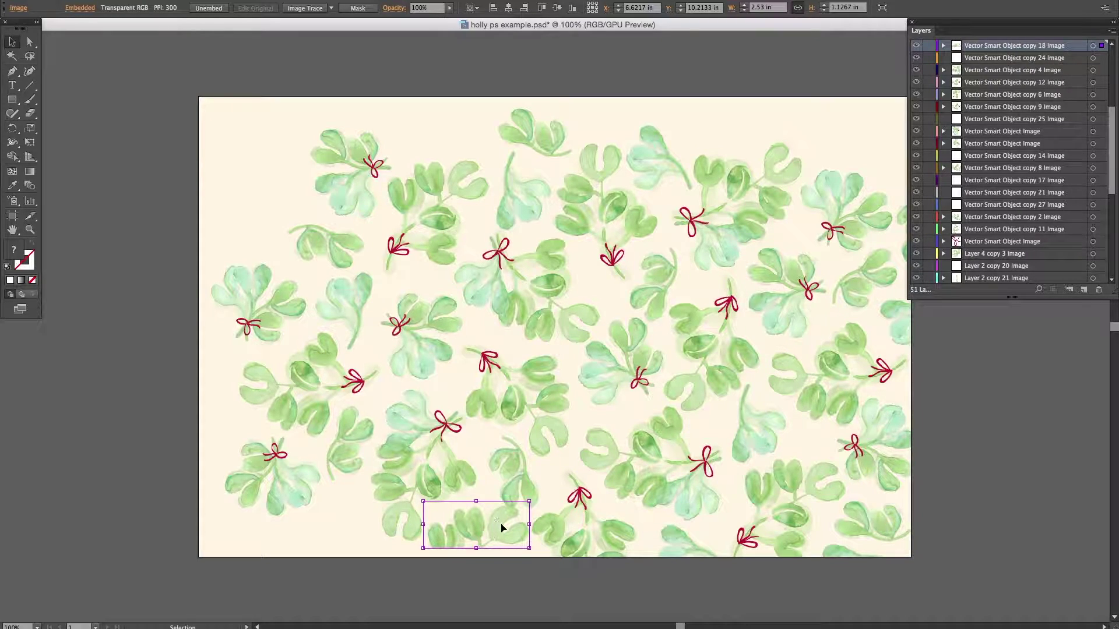
pyautogui.press('Delete')
pyautogui.click(584, 532)
pyautogui.press('Delete')
pyautogui.click(678, 538)
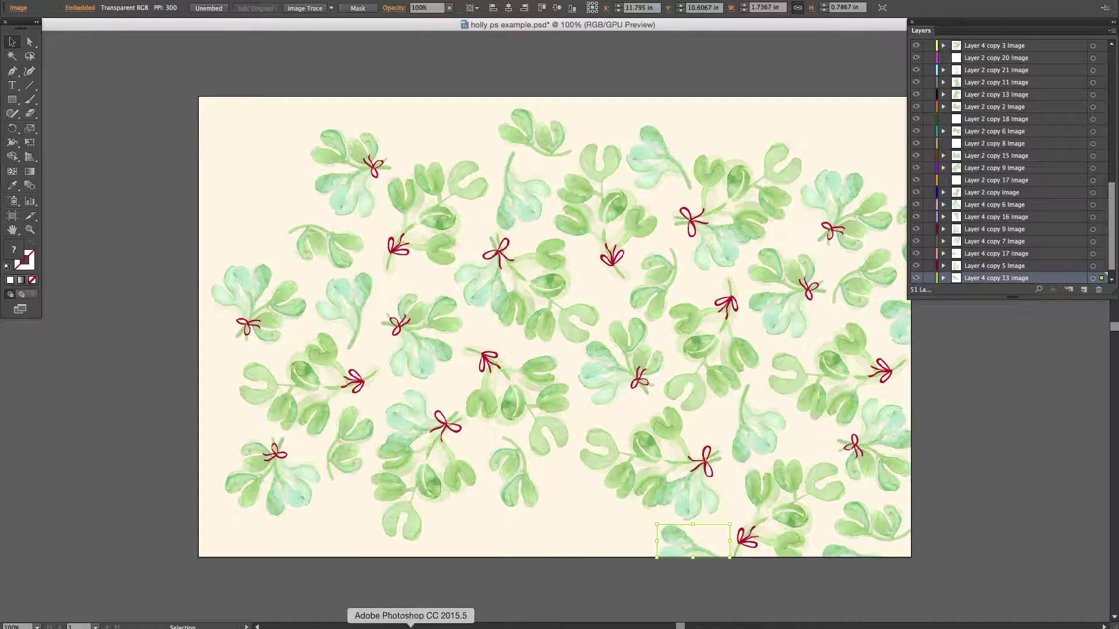
pyautogui.click(501, 541)
pyautogui.press('Delete')
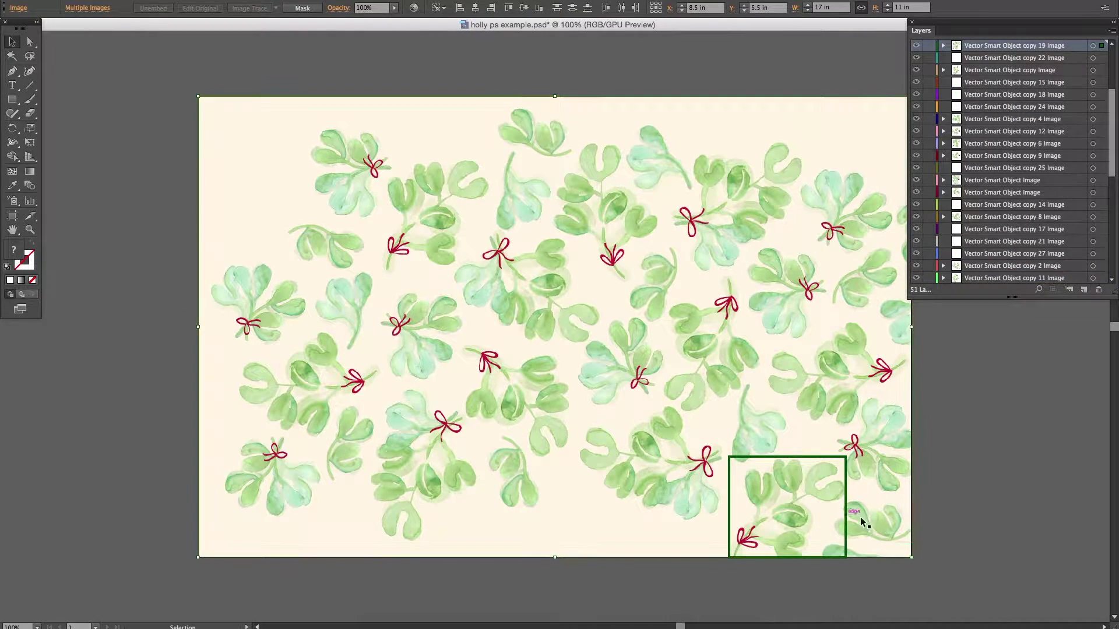
# Delete the remaining cropped motifs in the artboard's lower-right corner and along its right edge.
pyautogui.click(833, 517)
pyautogui.press('Delete')
pyautogui.click(873, 522)
pyautogui.press('Delete')
pyautogui.click(841, 551)
pyautogui.press('Delete')
pyautogui.click(897, 438)
pyautogui.moveTo(896, 438); pyautogui.dragTo(903, 230)
pyautogui.press('Delete')
# Lock the Color Fill 1 Image background layer to keep it out of selections.
pyautogui.click(864, 137)
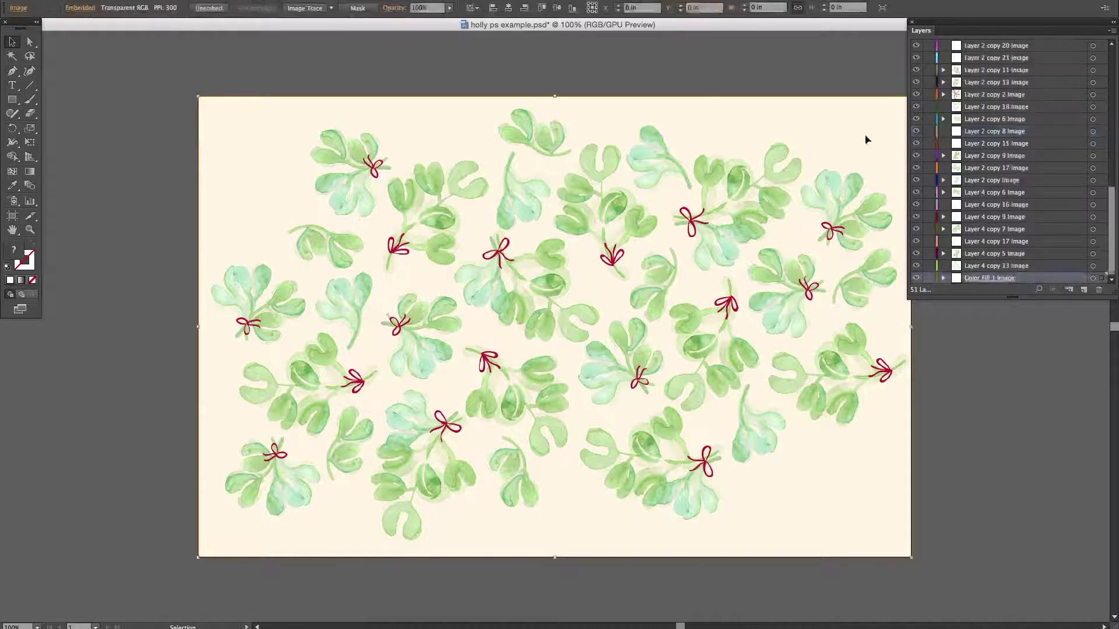
pyautogui.click(929, 278)
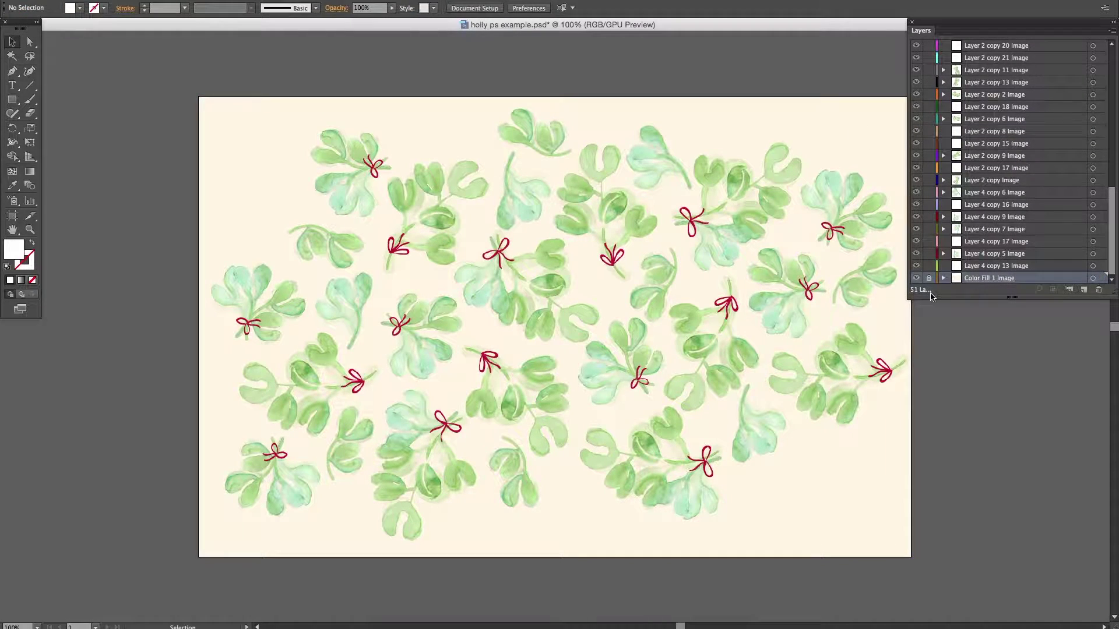
pyautogui.hotkey('ctrl', 'a')
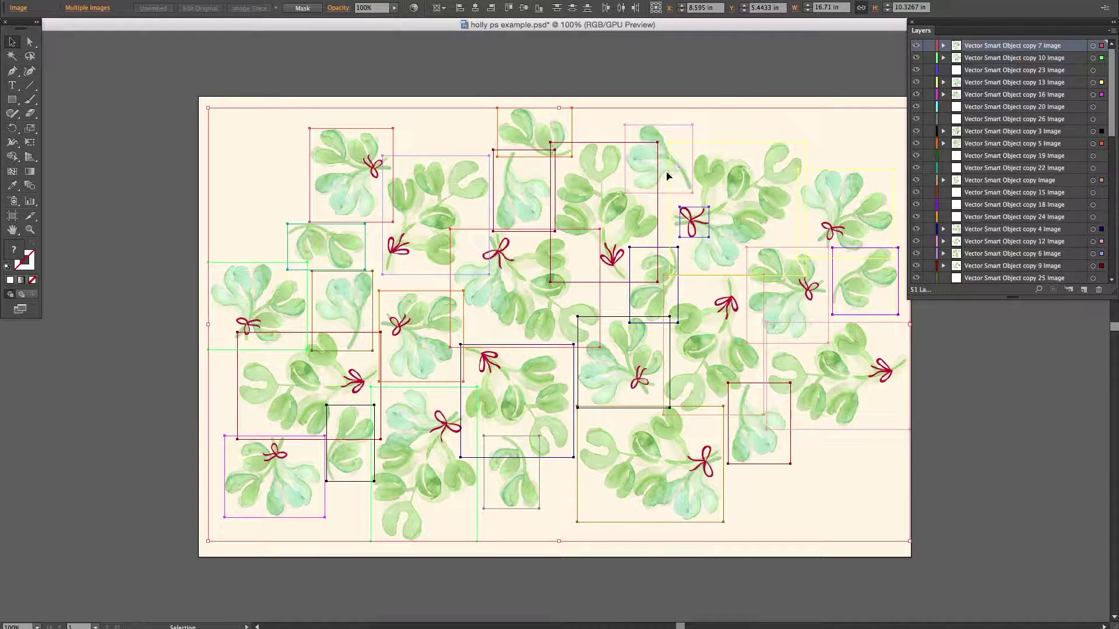
pyautogui.click(926, 385)
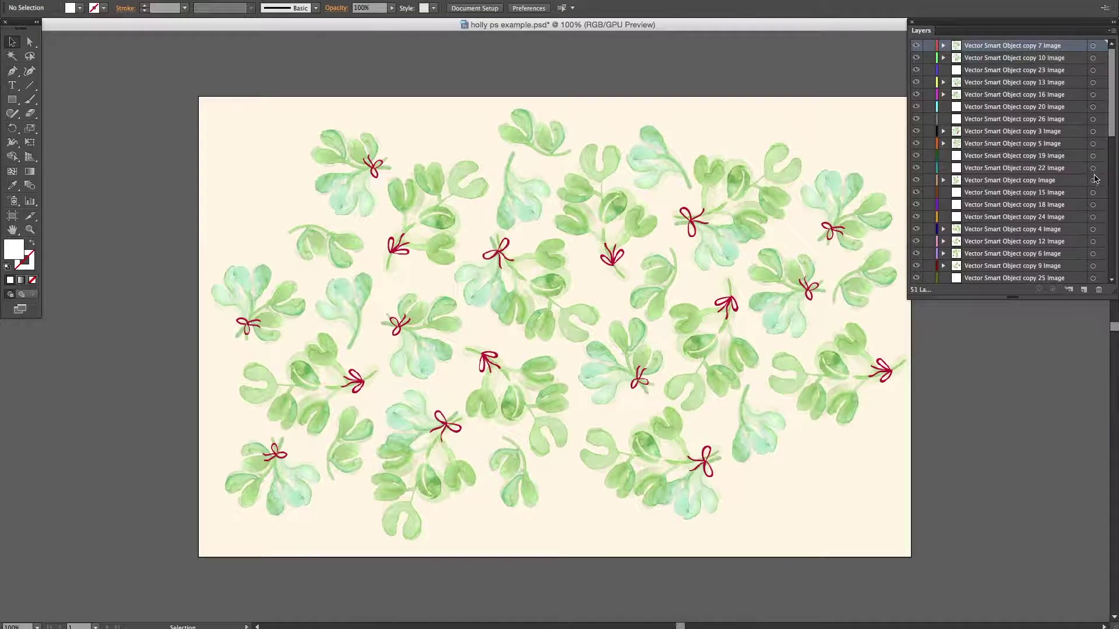
# Select all the holly motifs and hide their selection edges.
pyautogui.click(1093, 180)
pyautogui.click(612, 220)
pyautogui.click(532, 213)
pyautogui.hotkey('ctrl', 'a')
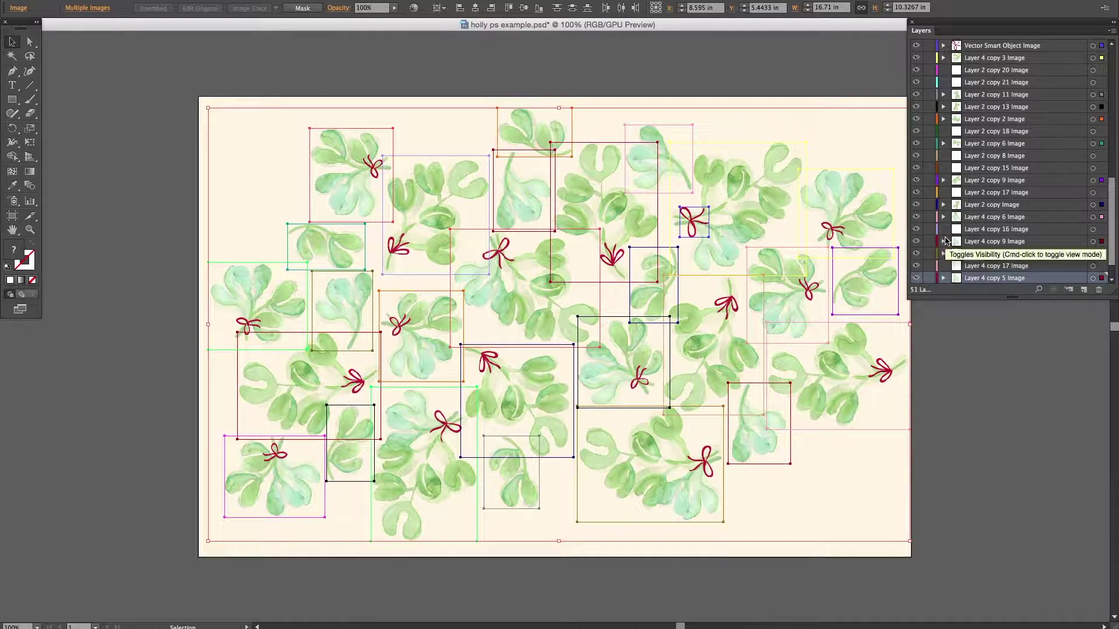
pyautogui.press('a')
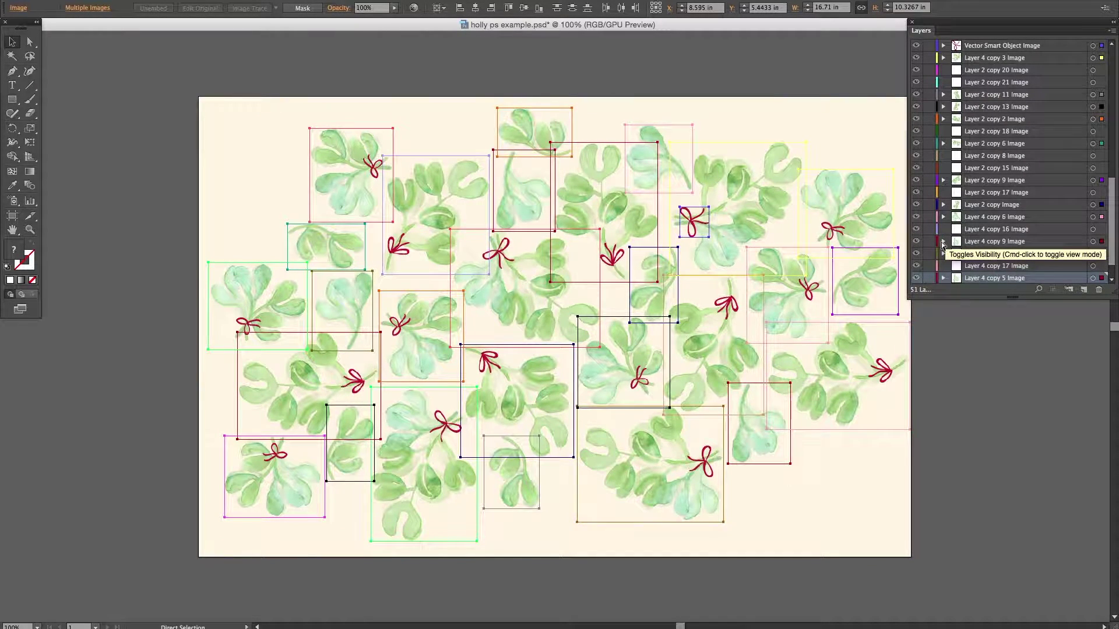
pyautogui.press('v')
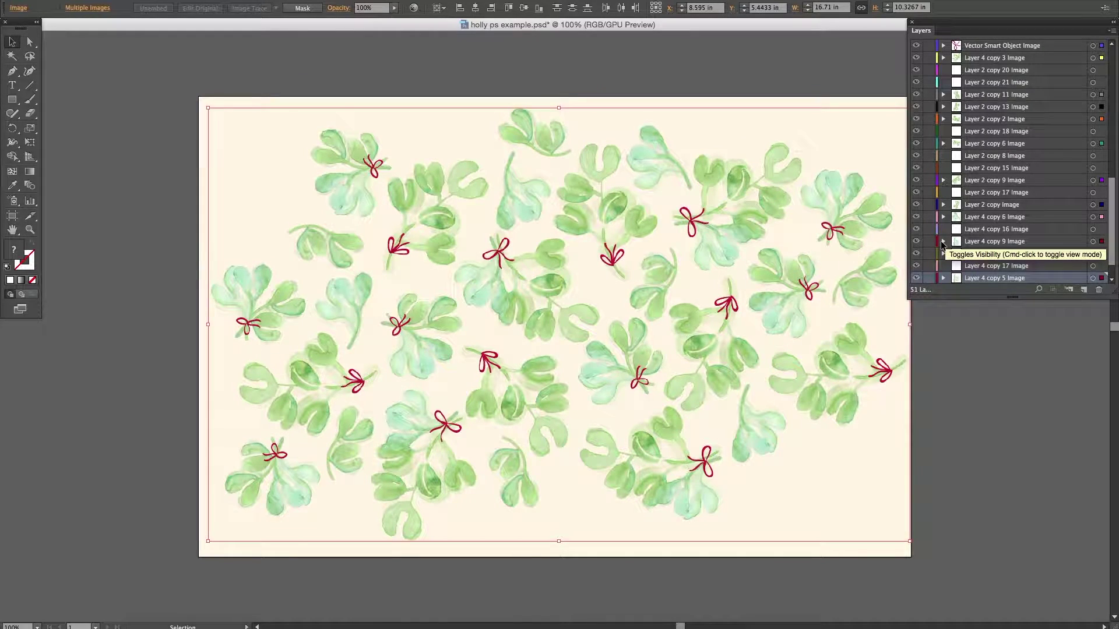
pyautogui.press('super+h')
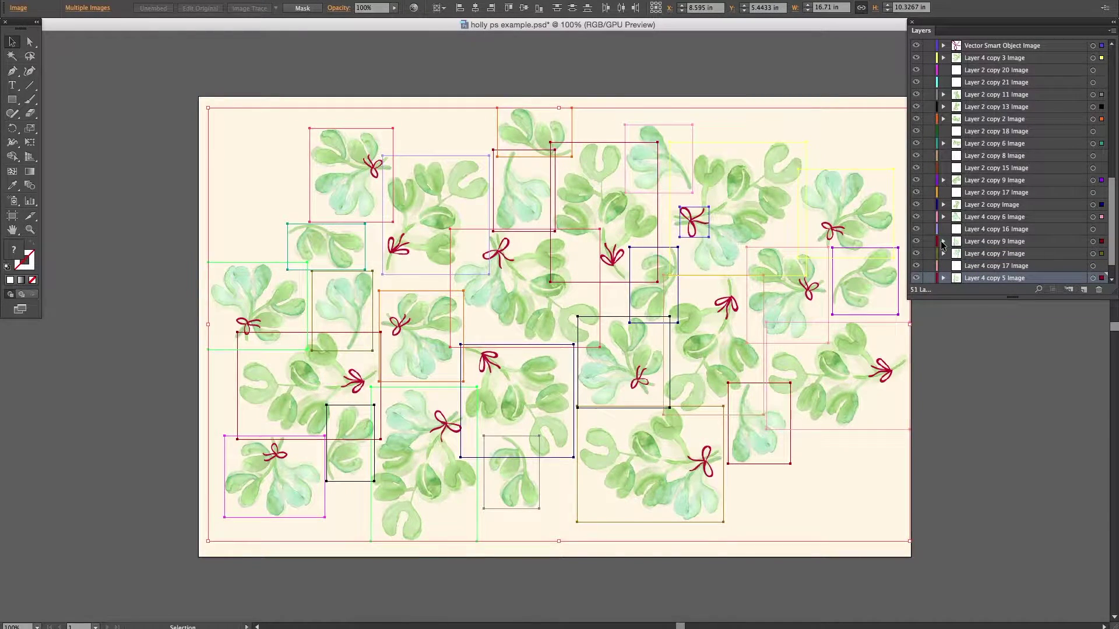
pyautogui.press('super+h')
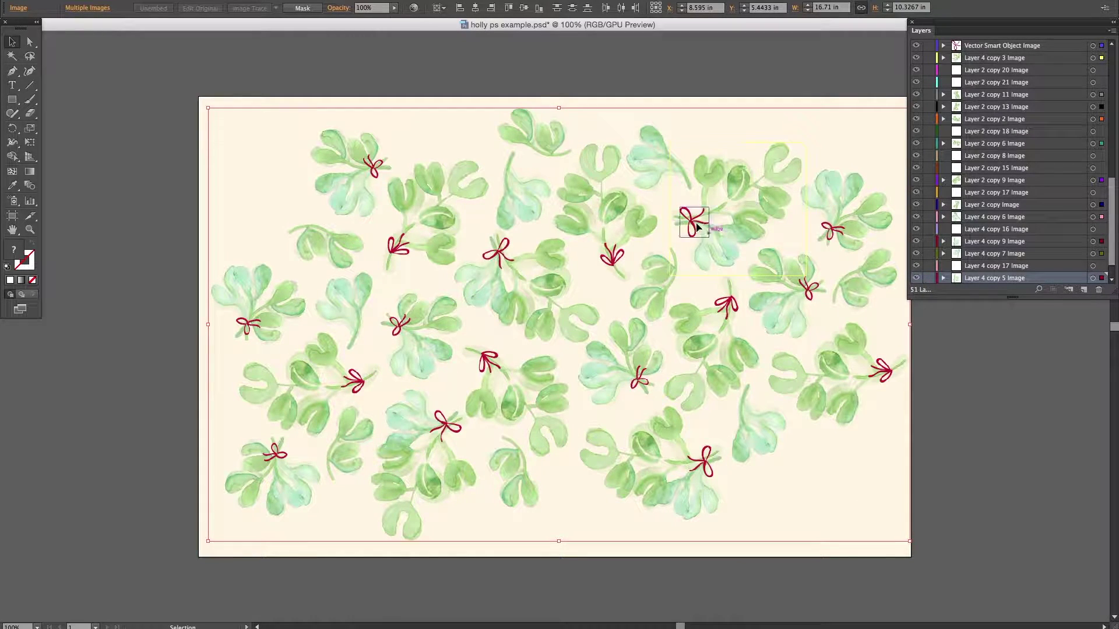
# Scale all the selected holly motifs together uniformly to 110%.
pyautogui.rightClick(526, 298)
pyautogui.moveTo(558, 334)
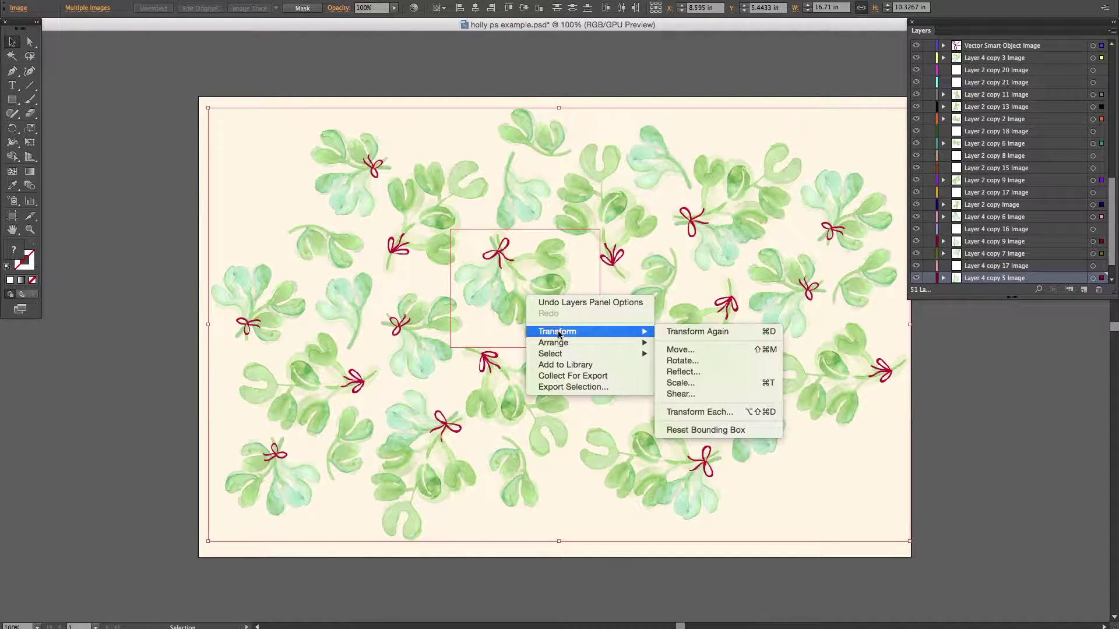
pyautogui.click(680, 382)
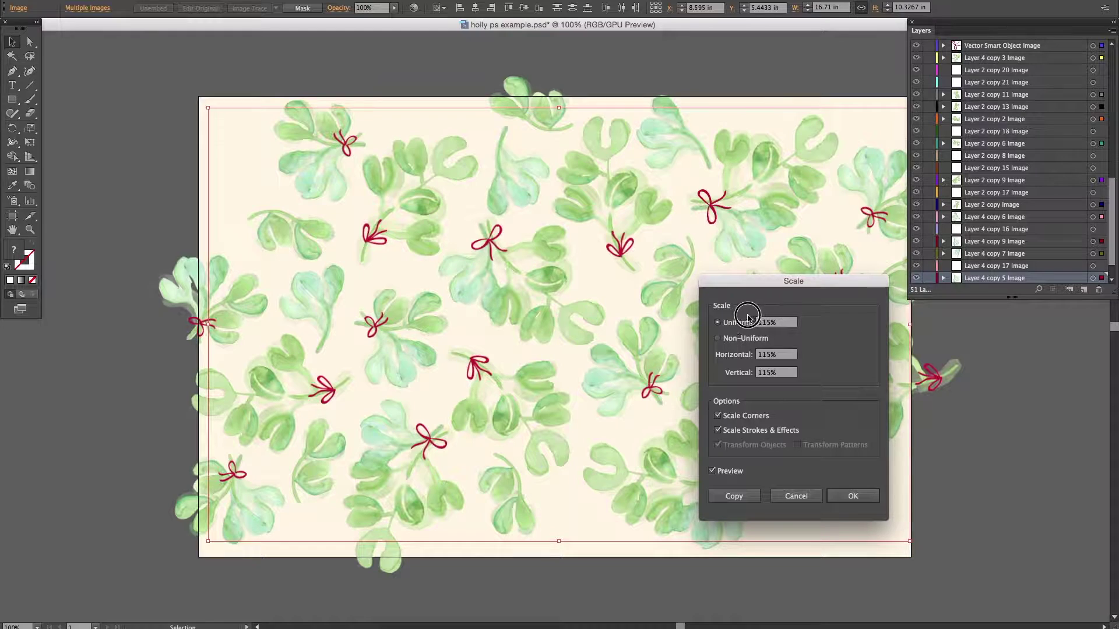
pyautogui.moveTo(792, 326); pyautogui.dragTo(707, 317)
pyautogui.write('100')
pyautogui.press('BackSpace')
pyautogui.press('BackSpace')
pyautogui.write('1')
pyautogui.press('Return')
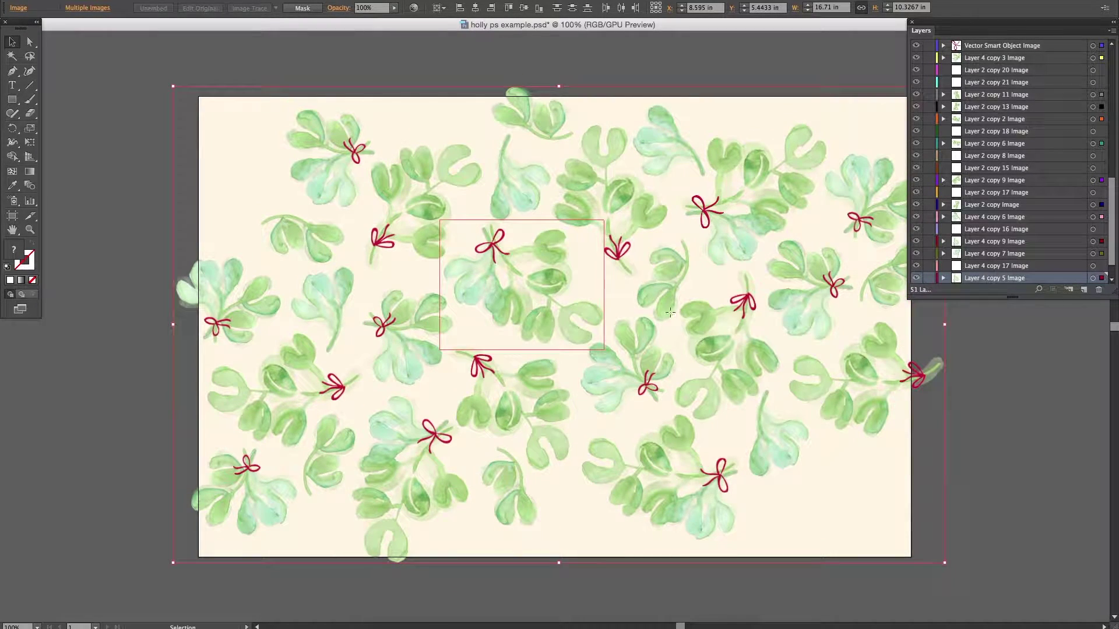
# Shrink each holly motif about its own centre with Transform Each at 90% horizontal and 90% vertical scale, and deselect.
pyautogui.rightClick(625, 310)
pyautogui.moveTo(687, 346)
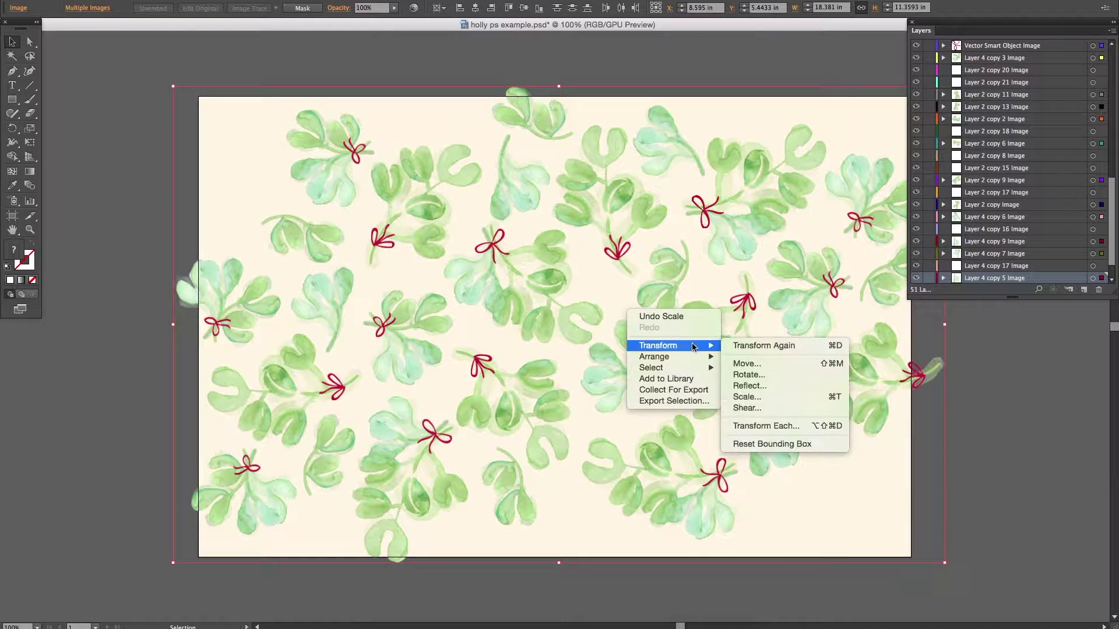
pyautogui.click(811, 426)
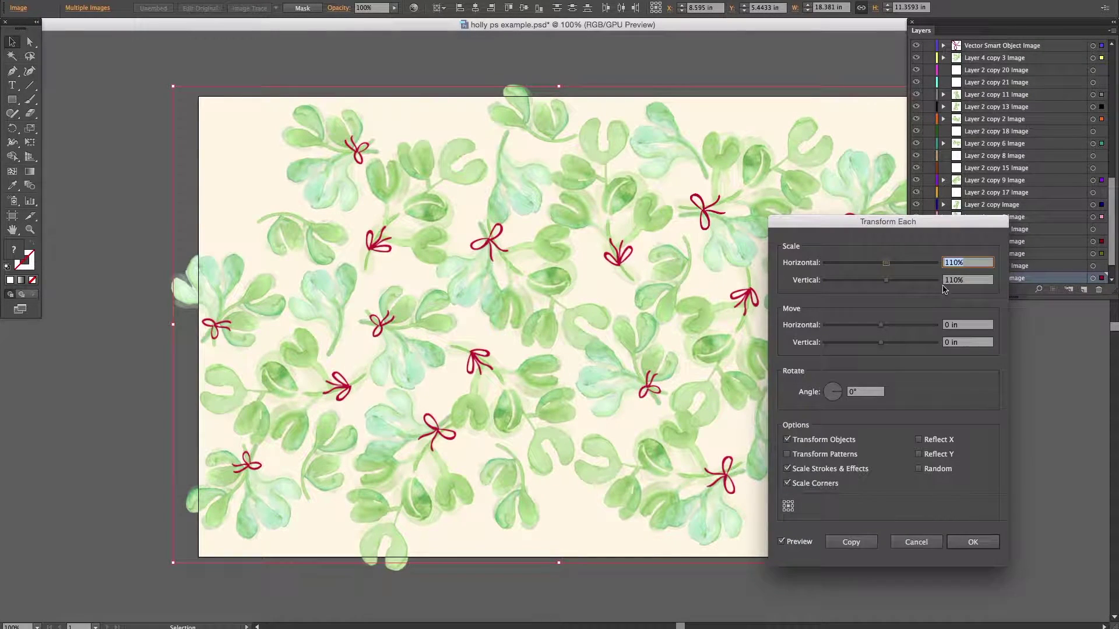
pyautogui.write('90')
pyautogui.press('Tab')
pyautogui.write('90')
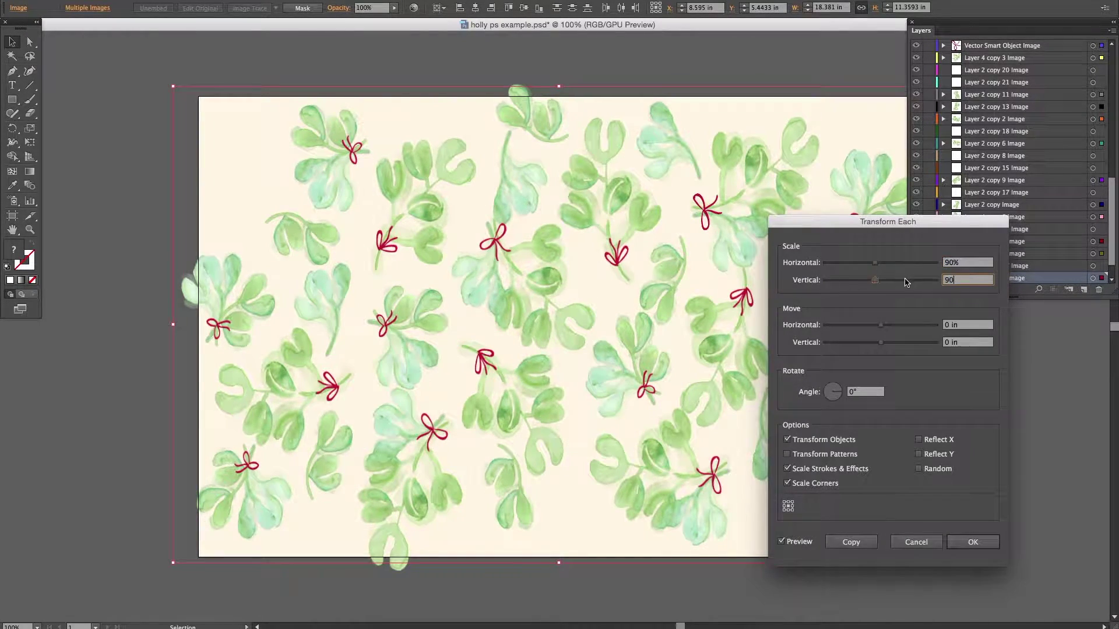
pyautogui.press('Tab')
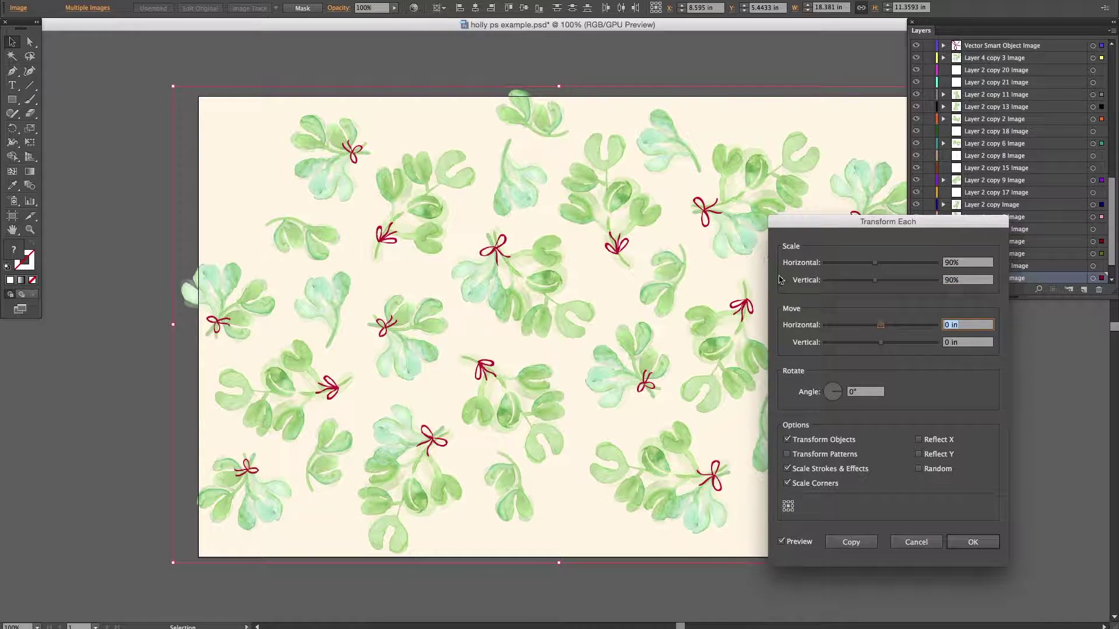
pyautogui.click(969, 543)
pyautogui.click(978, 549)
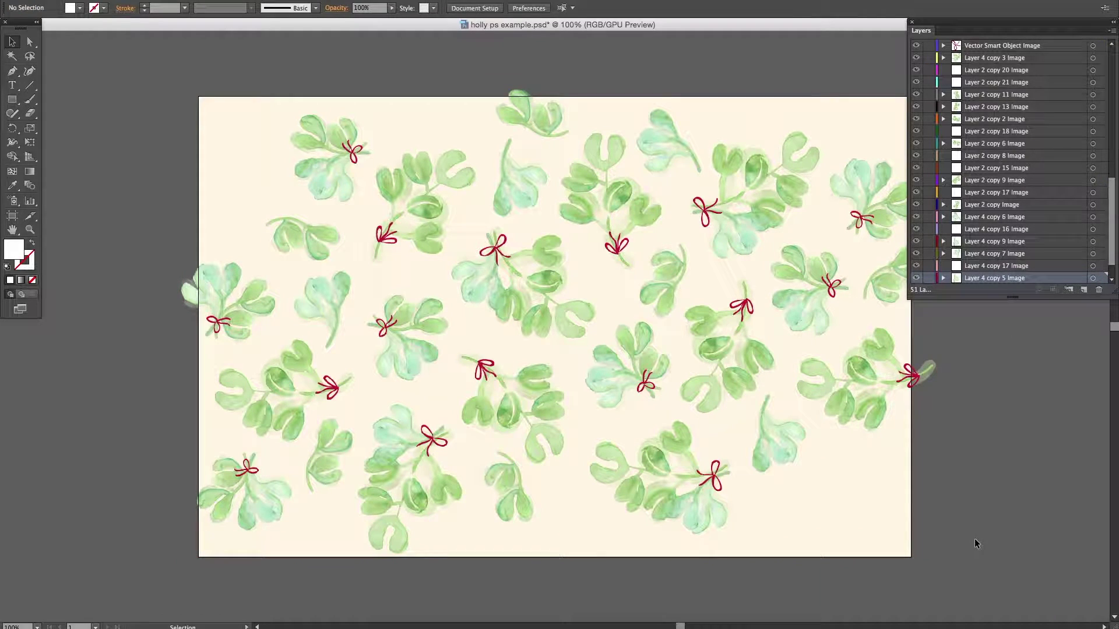
# Enlarge the artboard beyond the background on all sides to about 18.42 in wide by 12.04 in high.
pyautogui.click(13, 215)
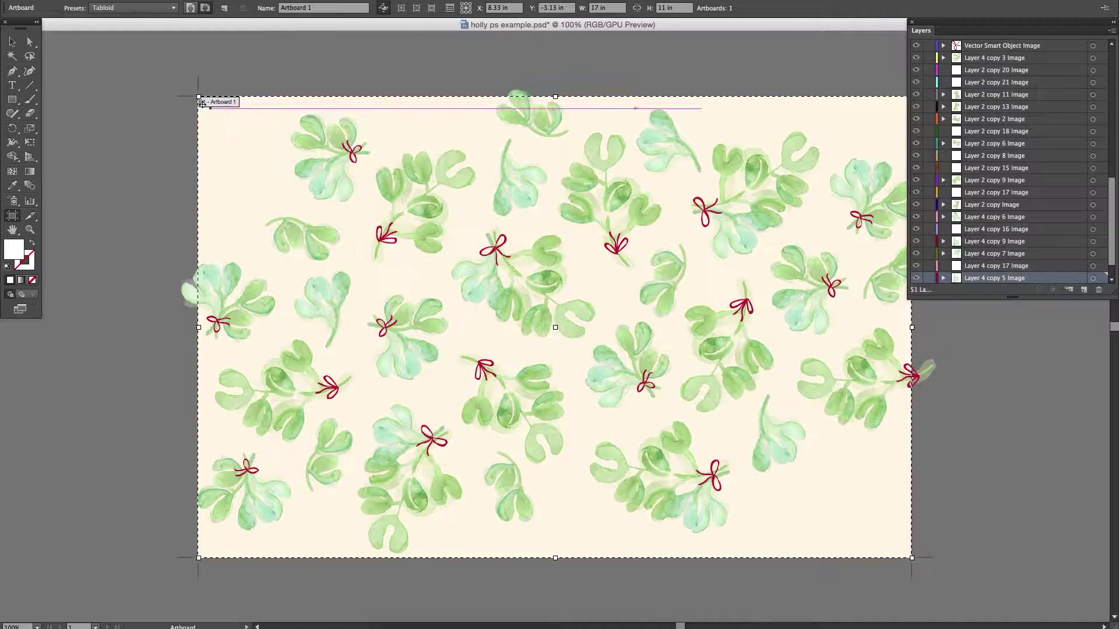
pyautogui.moveTo(198, 95); pyautogui.dragTo(179, 74)
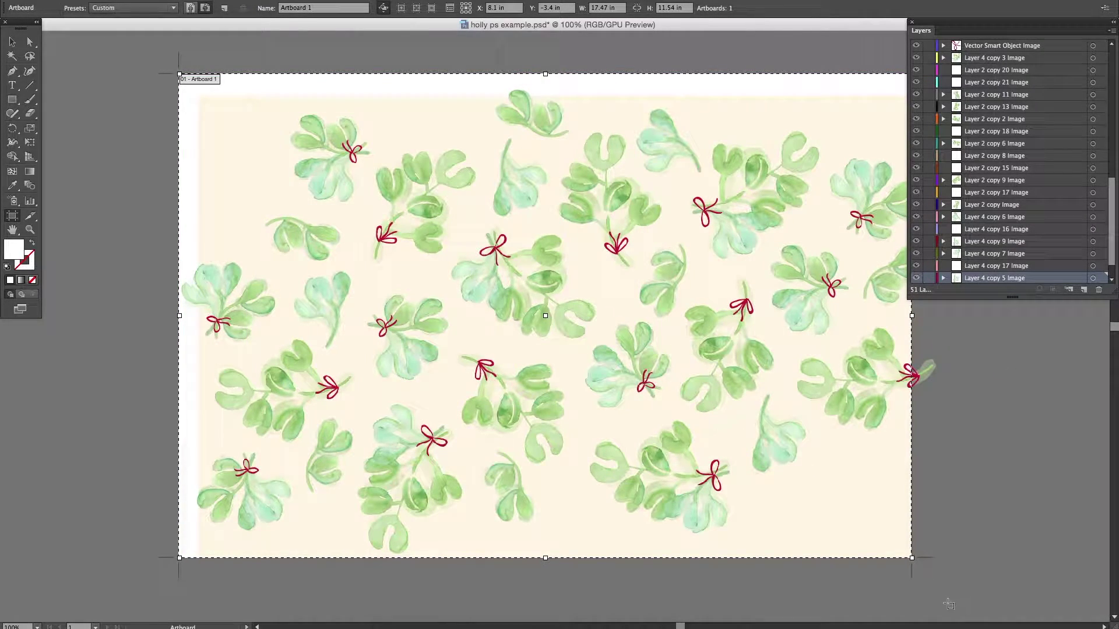
pyautogui.moveTo(912, 558); pyautogui.dragTo(950, 578)
pyautogui.moveTo(784, 147); pyautogui.dragTo(731, 138)
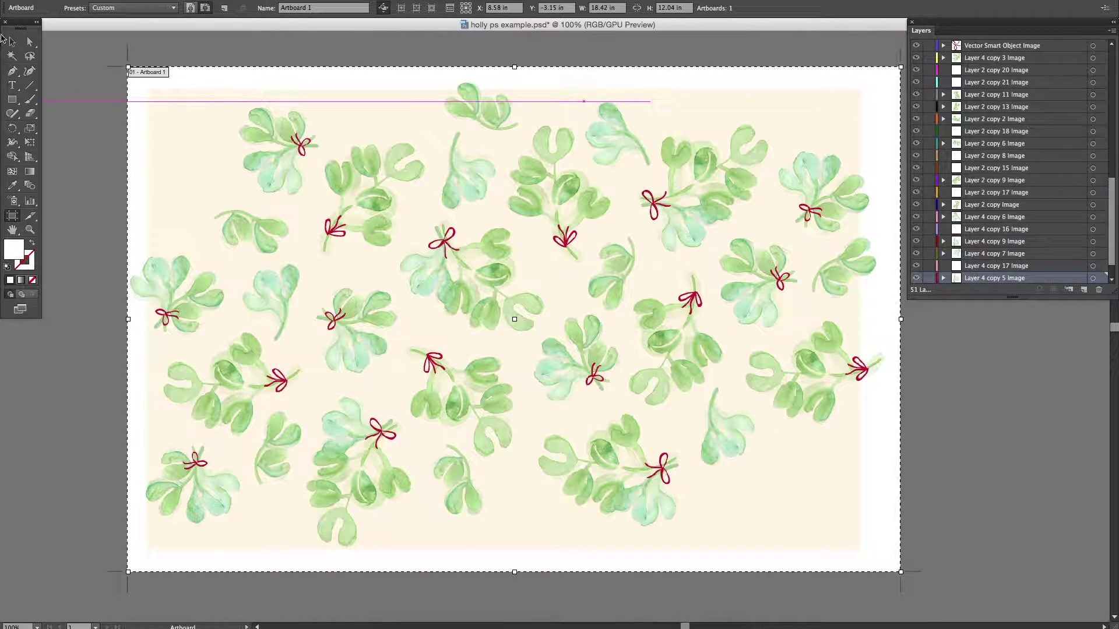
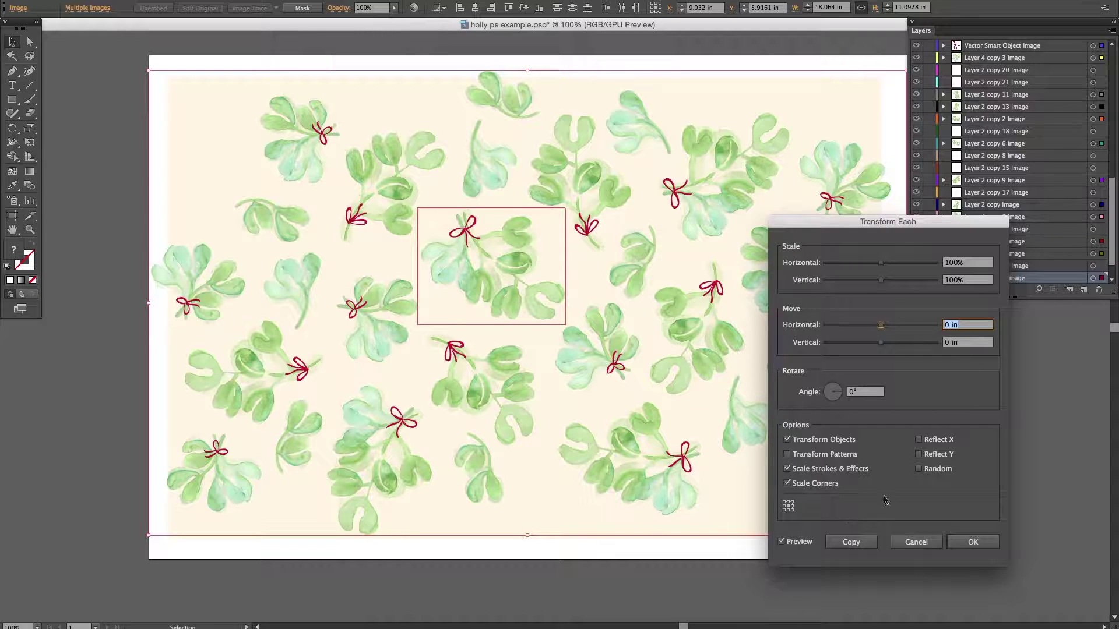
# Try to rotate all the selected holly motifs together as one group, undo the rotation and deselect.
pyautogui.press('Escape')
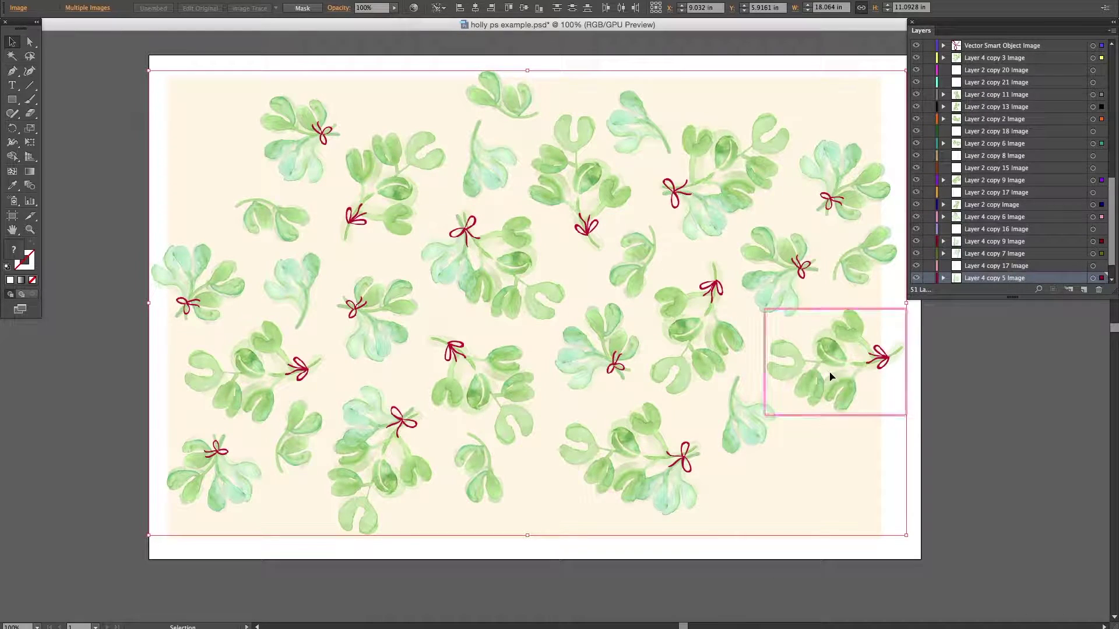
pyautogui.press('r')
pyautogui.click(602, 250)
pyautogui.moveTo(601, 250); pyautogui.dragTo(471, 129)
pyautogui.press('super+z')
pyautogui.click(971, 427)
pyautogui.press('super+shift+a')
# Rotate the large central motif with its bow at the bottom, and rotate the teal sprig just above it.
pyautogui.press('v')
pyautogui.click(511, 273)
pyautogui.press('r')
pyautogui.moveTo(606, 223); pyautogui.dragTo(445, 138)
pyautogui.press('v')
pyautogui.click(516, 165)
pyautogui.press('r')
pyautogui.moveTo(547, 153); pyautogui.dragTo(312, 131)
pyautogui.press('super+shift+a')
# Rotate the small bow cluster left of the centre and the large motif below the centre so their bows point down.
pyautogui.press('v')
pyautogui.click(355, 290)
pyautogui.press('r')
pyautogui.moveTo(499, 228); pyautogui.dragTo(265, 221)
pyautogui.press('super+shift+a')
pyautogui.press('v')
pyautogui.click(502, 434)
pyautogui.press('r')
pyautogui.moveTo(600, 333); pyautogui.dragTo(300, 235)
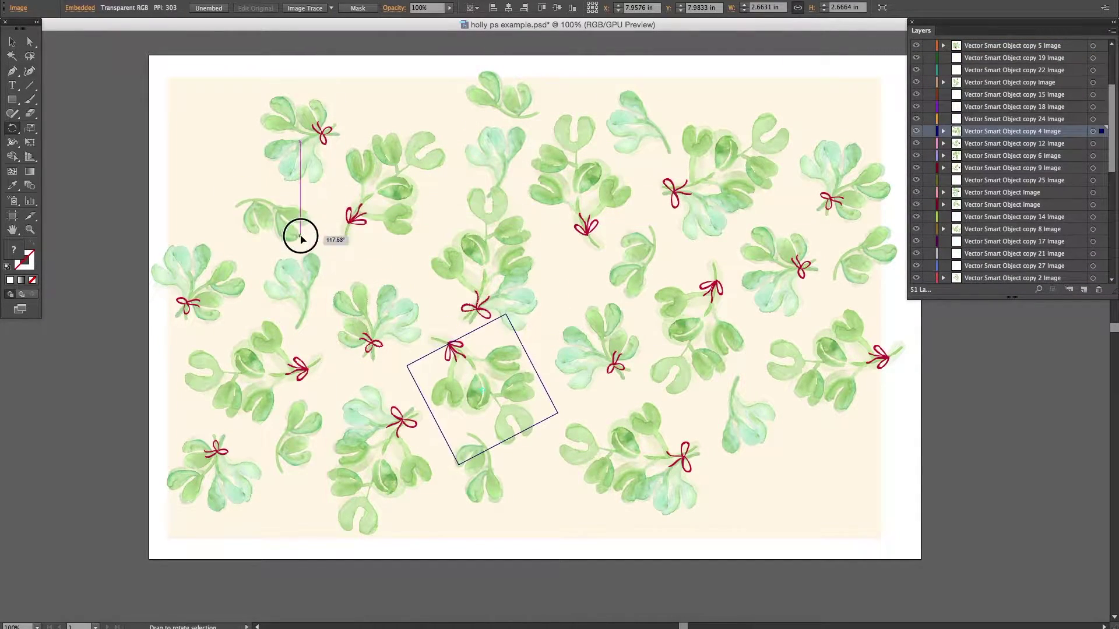
# Delete the large motif, small sprig, upper foliage motif and bow cluster in the right-centre area of the pattern.
pyautogui.press('v')
pyautogui.click(716, 313)
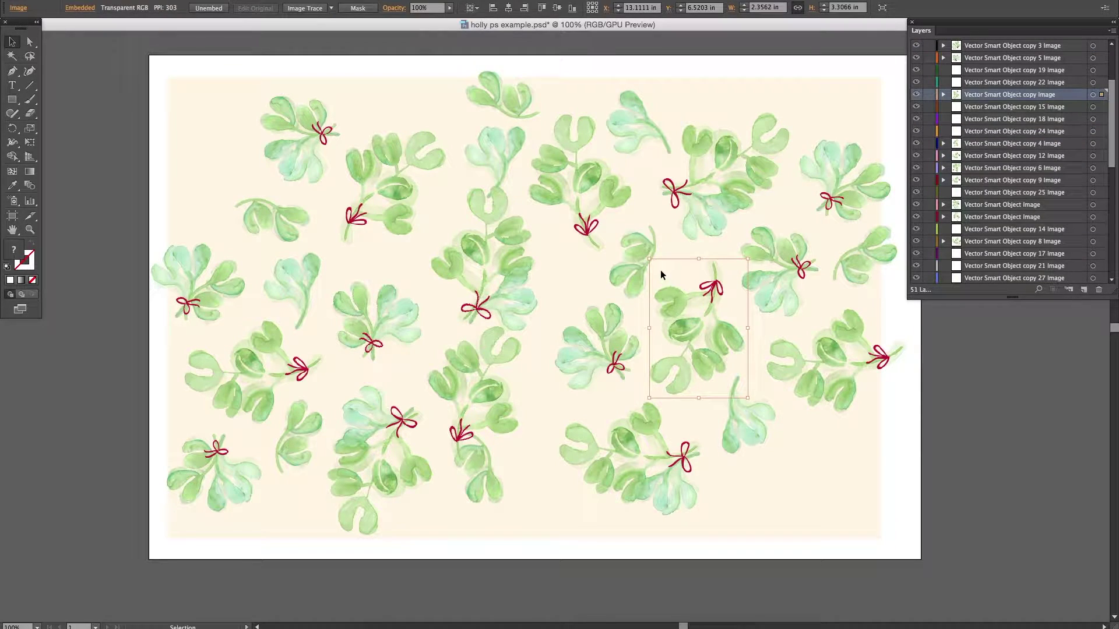
pyautogui.press('Delete')
pyautogui.click(659, 270)
pyautogui.press('Delete')
pyautogui.click(691, 215)
pyautogui.press('Delete')
pyautogui.click(783, 245)
pyautogui.press('Delete')
# Delete the bow cluster, sprig and motifs along the pattern's left side, plus the large motifs and small sprigs along its lower part.
pyautogui.click(271, 173)
pyautogui.press('Delete')
pyautogui.click(267, 224)
pyautogui.press('Delete')
pyautogui.click(230, 320)
pyautogui.press('Delete')
pyautogui.click(256, 376)
pyautogui.press('Delete')
pyautogui.click(354, 459)
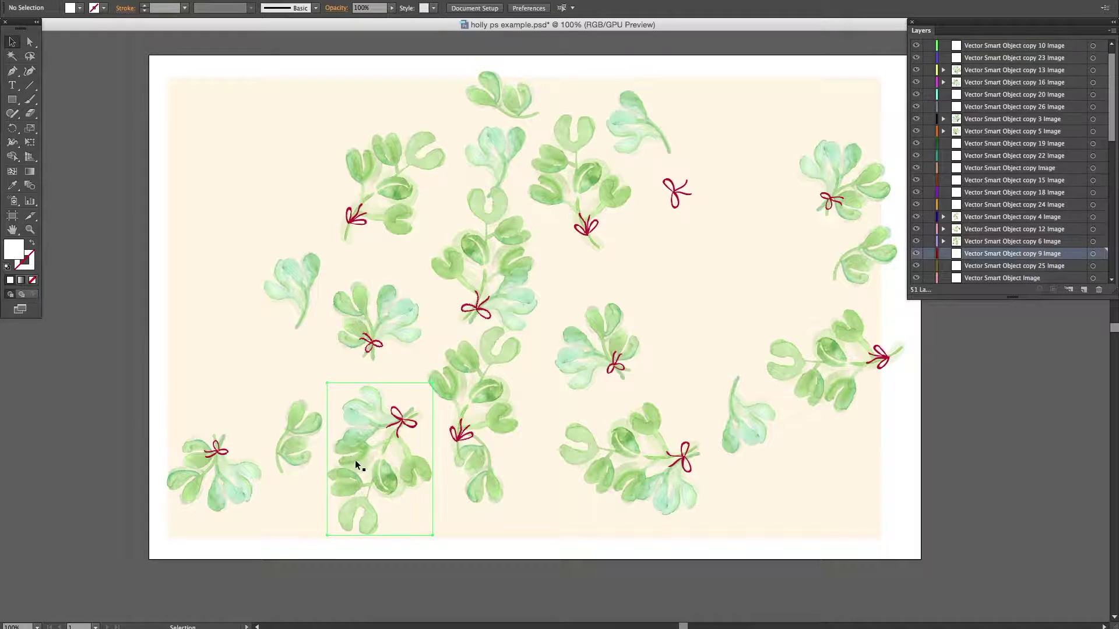
pyautogui.press('Delete')
pyautogui.click(648, 474)
pyautogui.press('Delete')
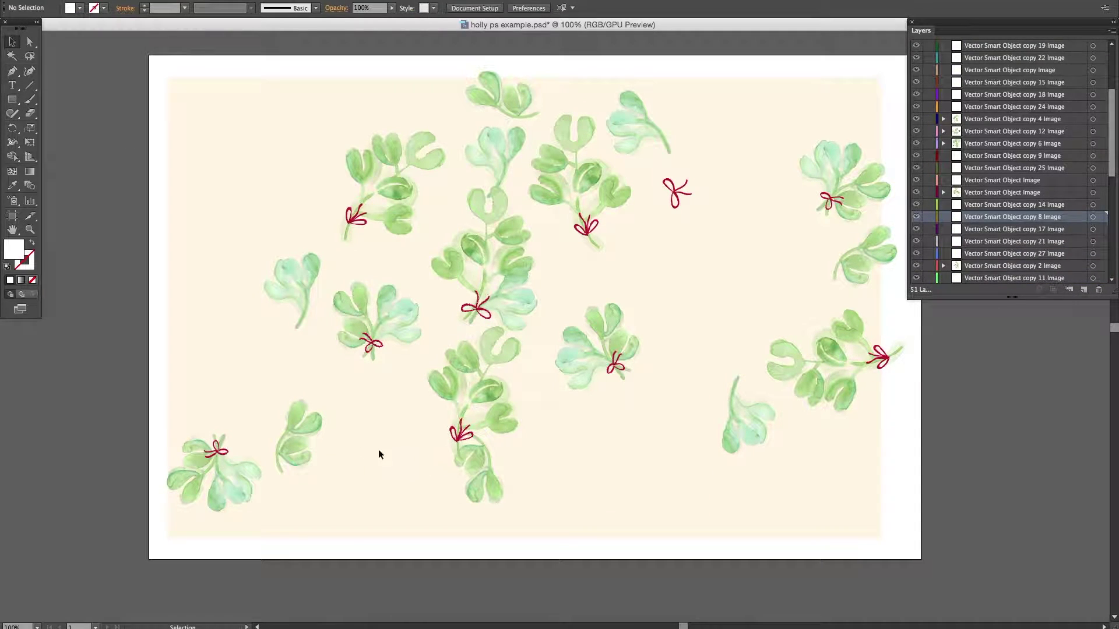
pyautogui.click(300, 440)
pyautogui.press('Delete')
pyautogui.click(470, 468)
pyautogui.press('Delete')
# Move the large central motif to the right and shift the large motif above it slightly up and left.
pyautogui.moveTo(484, 286); pyautogui.dragTo(561, 316)
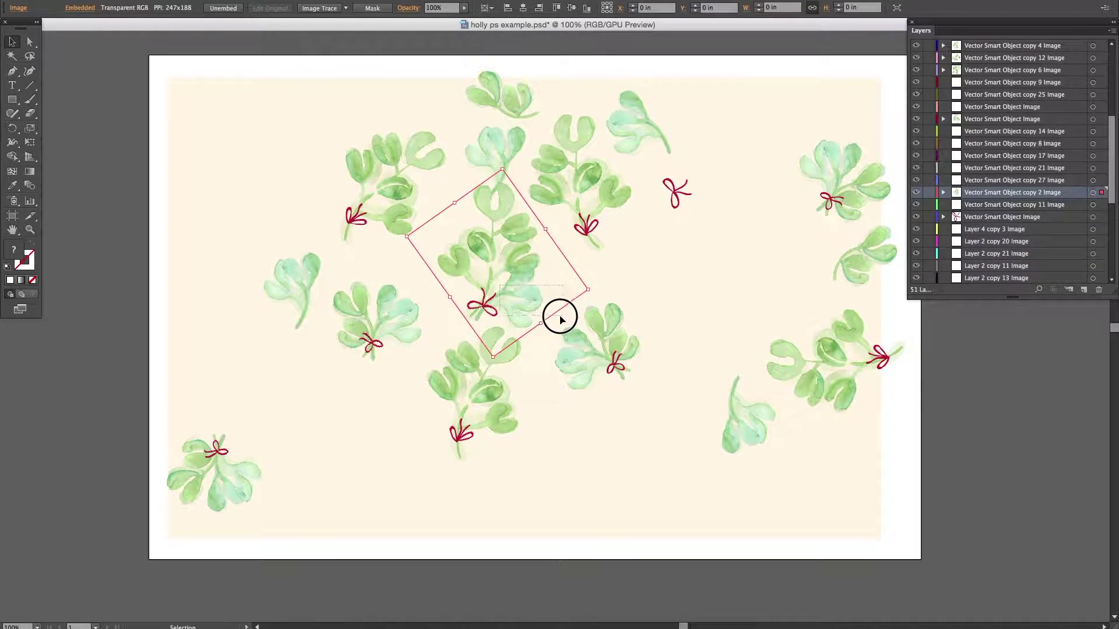
pyautogui.moveTo(496, 273); pyautogui.dragTo(562, 278)
pyautogui.moveTo(585, 159); pyautogui.dragTo(546, 103)
# Delete the motifs at the pattern's right edge, the leftover bow, the upper teal sprig beside it and the lower-left bow cluster.
pyautogui.moveTo(973, 552); pyautogui.dragTo(767, 87)
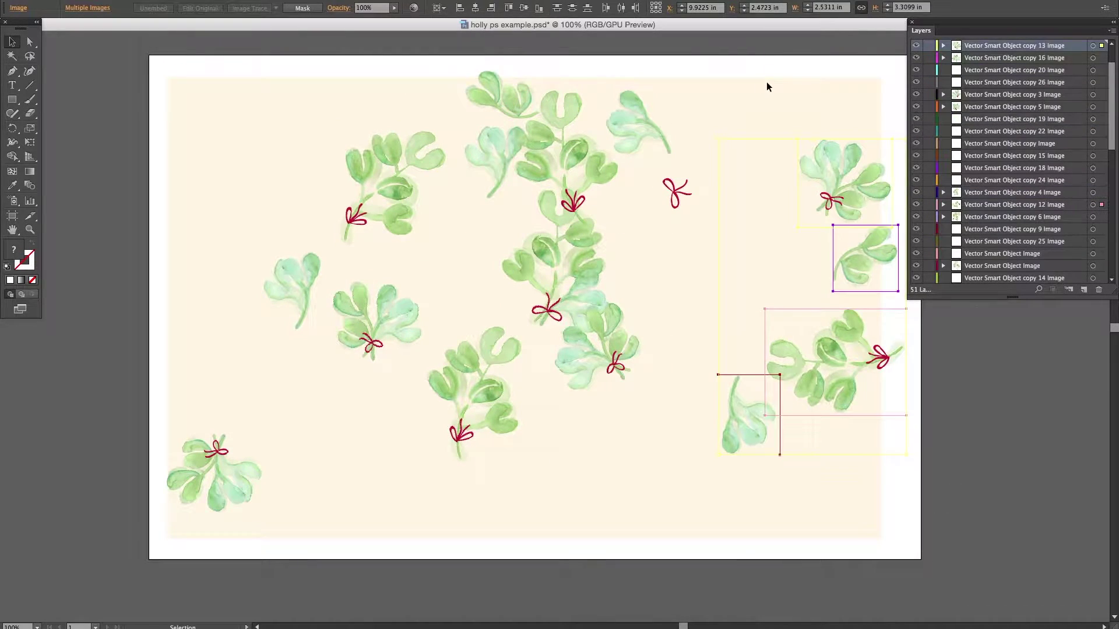
pyautogui.press('Delete')
pyautogui.click(678, 186)
pyautogui.press('Delete')
pyautogui.moveTo(667, 135); pyautogui.dragTo(736, 195)
pyautogui.press('Delete')
pyautogui.click(218, 465)
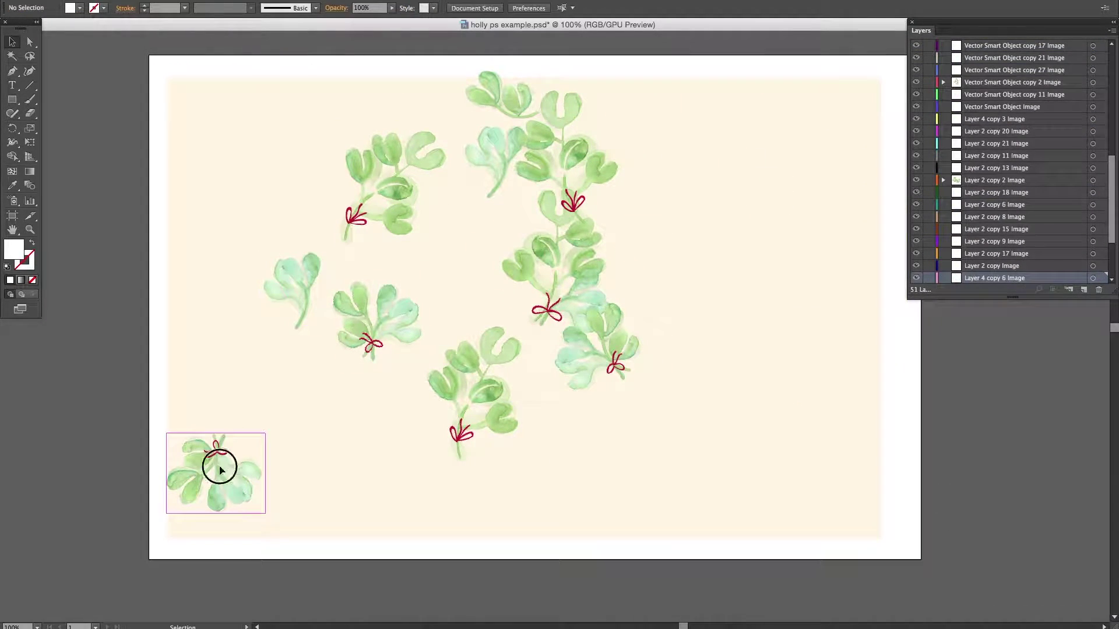
pyautogui.click(218, 468)
pyautogui.press('Delete')
# Spread the remaining large bow motifs apart across the middle of the pattern and deselect.
pyautogui.moveTo(462, 374); pyautogui.dragTo(697, 275)
pyautogui.moveTo(574, 155); pyautogui.dragTo(585, 224)
pyautogui.click(661, 114)
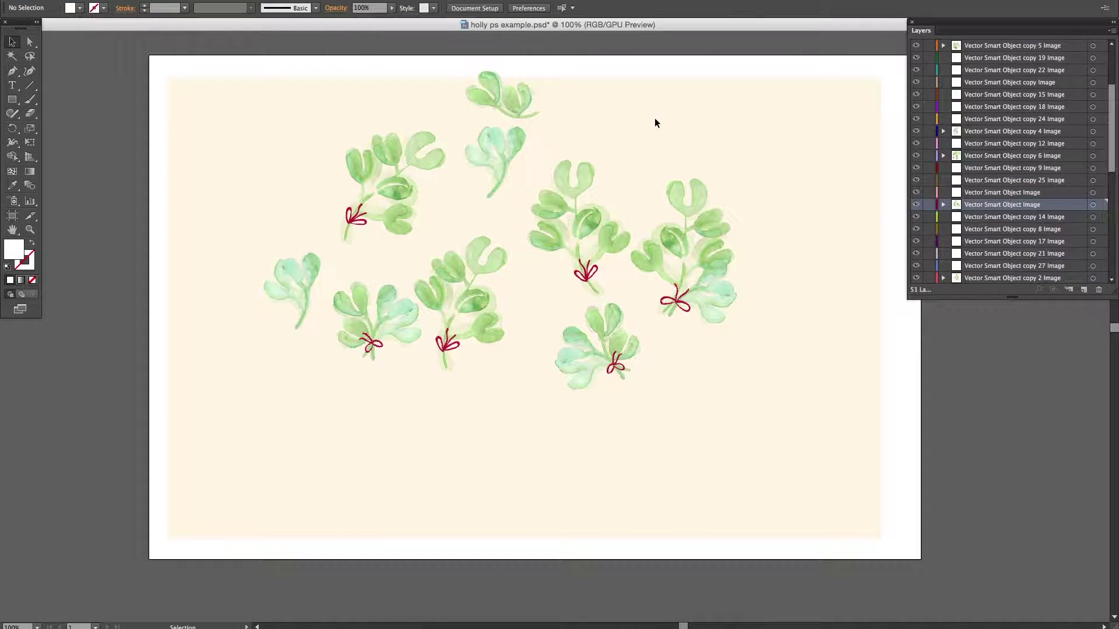
# Select all remaining motifs and set Transform Each to 100% horizontal and 100% vertical scale.
pyautogui.hotkey('ctrl', 'a')
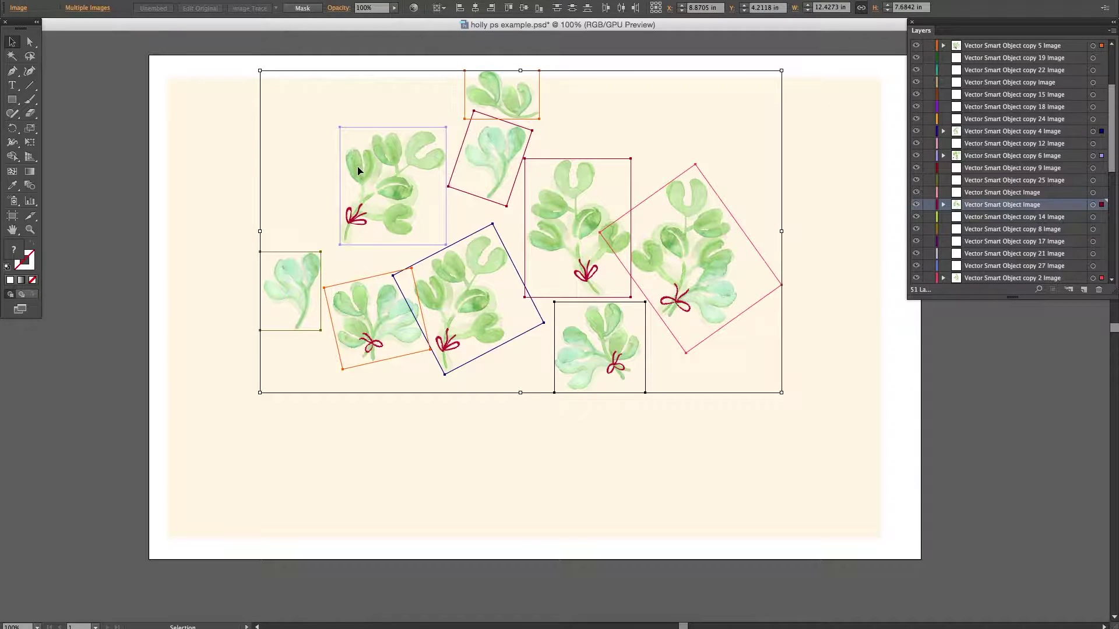
pyautogui.rightClick(380, 197)
pyautogui.moveTo(455, 234)
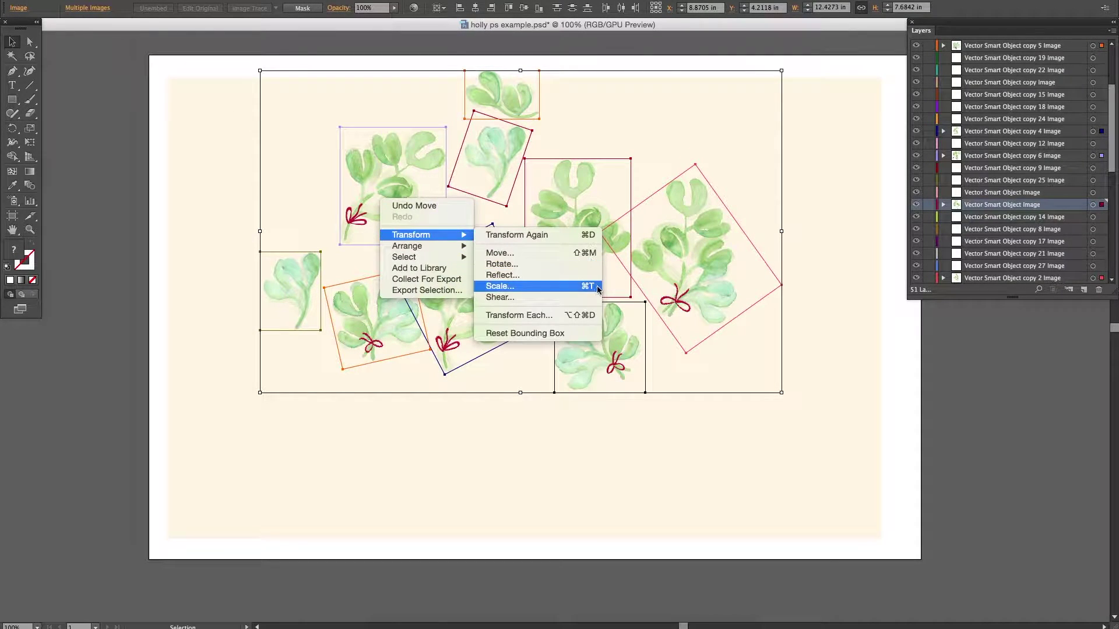
pyautogui.click(539, 289)
pyautogui.rightClick(441, 214)
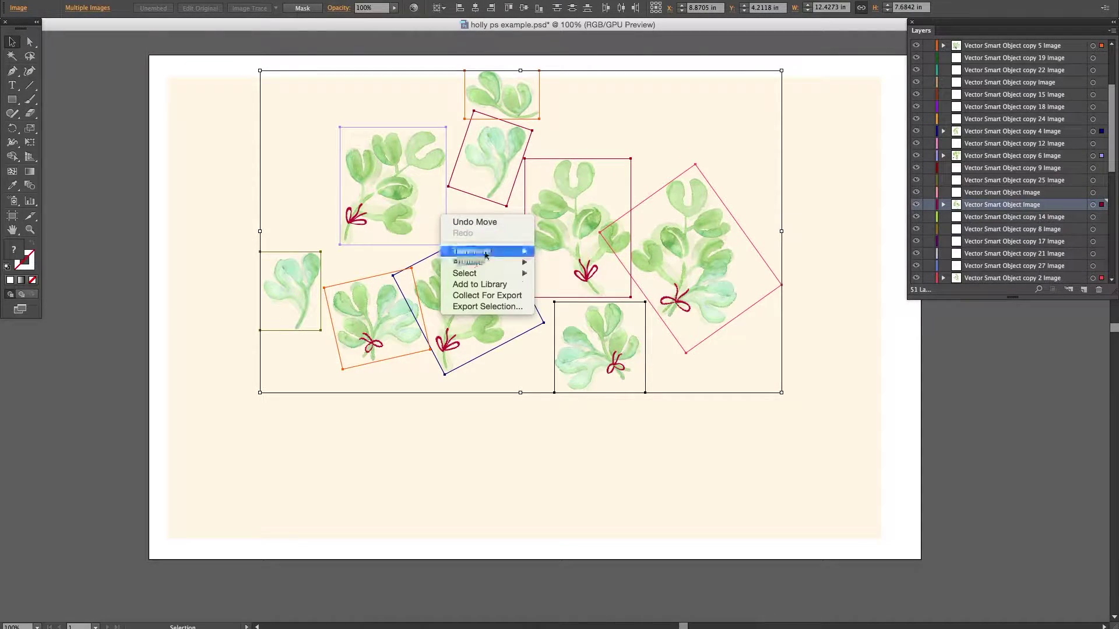
pyautogui.moveTo(499, 252)
pyautogui.click(620, 331)
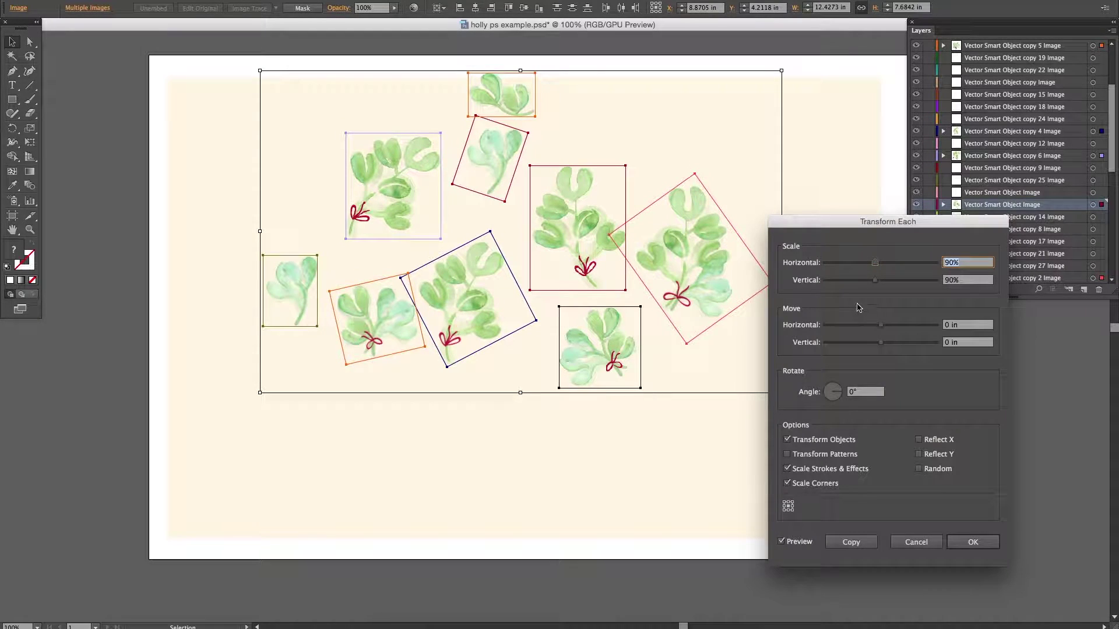
pyautogui.write('100')
pyautogui.press('Tab')
pyautogui.write('100')
# Set the Transform Each rotation angle to 360° and turn on Reflect X, Reflect Y and Random.
pyautogui.click(855, 391)
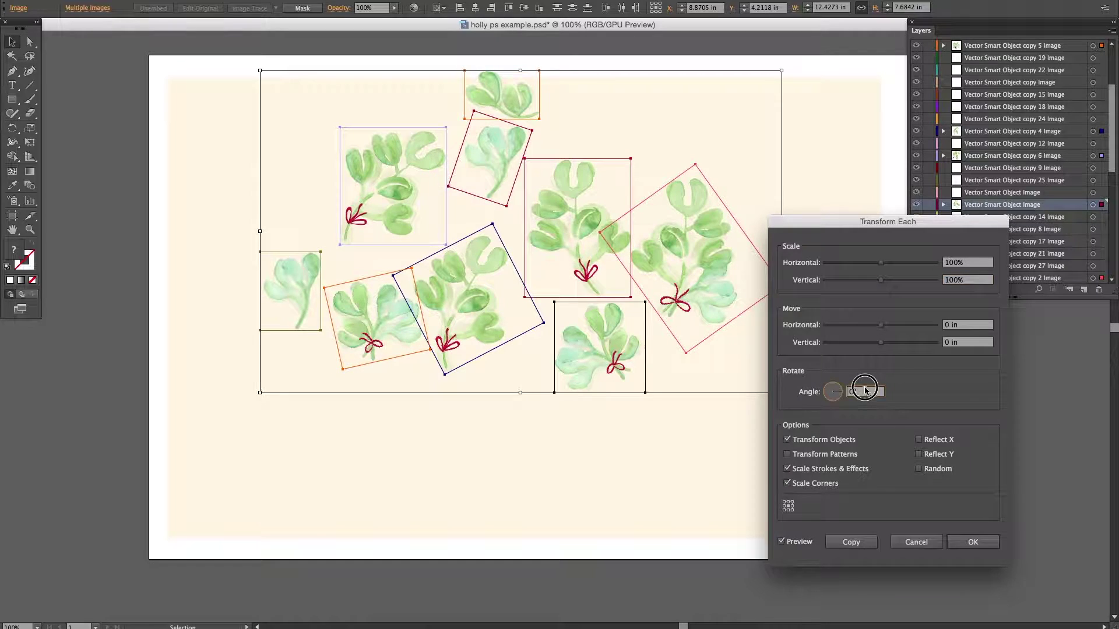
pyautogui.write('36')
pyautogui.click(917, 440)
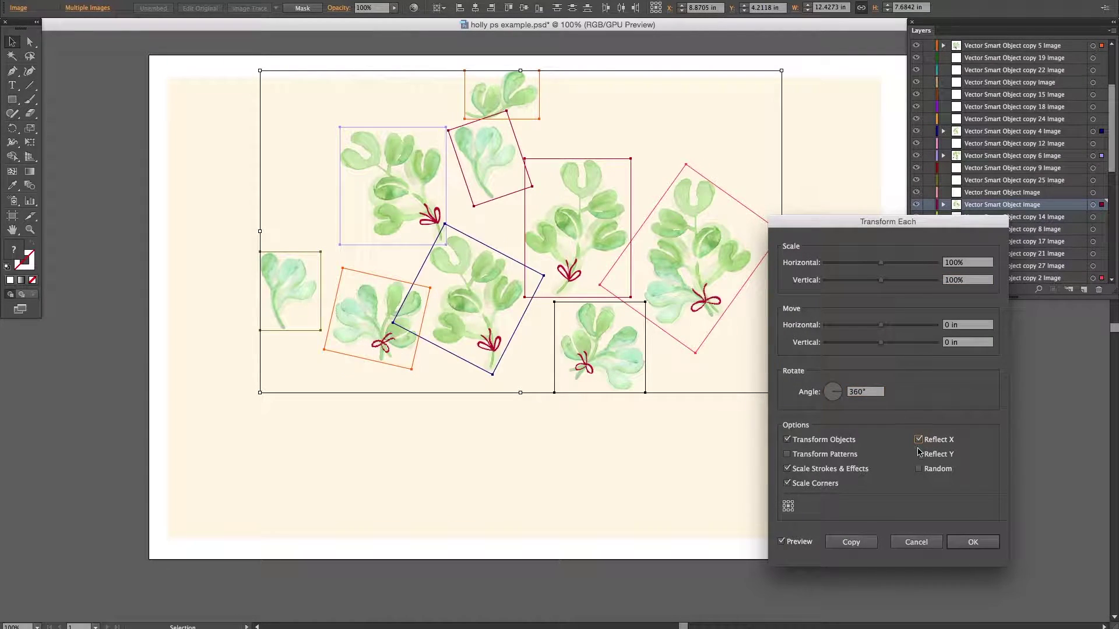
pyautogui.click(918, 453)
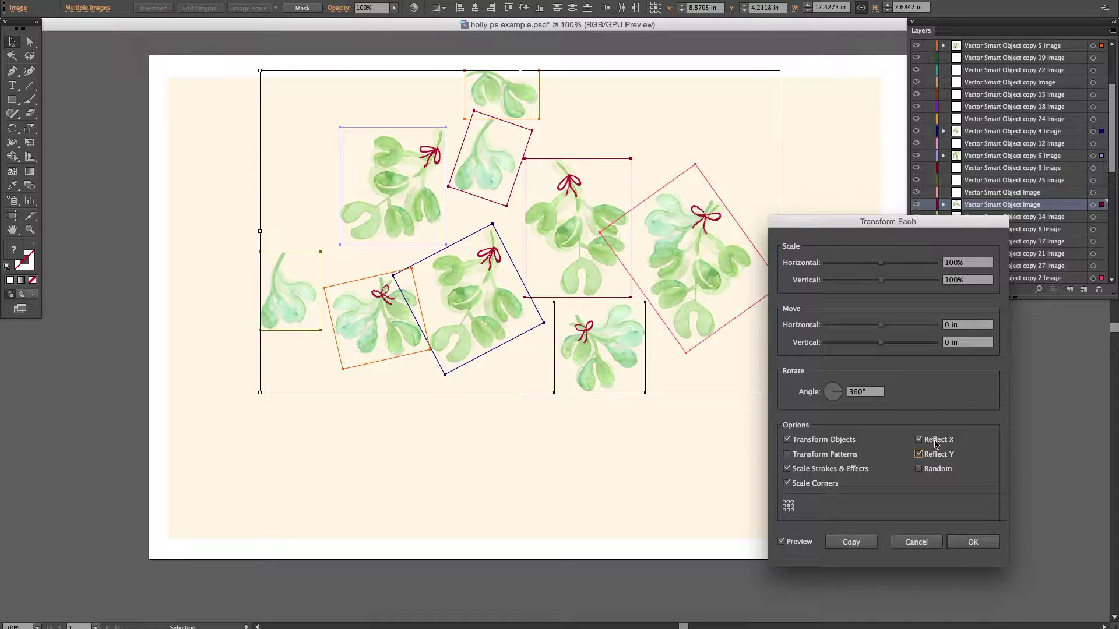
pyautogui.click(919, 469)
pyautogui.click(931, 475)
pyautogui.click(931, 475)
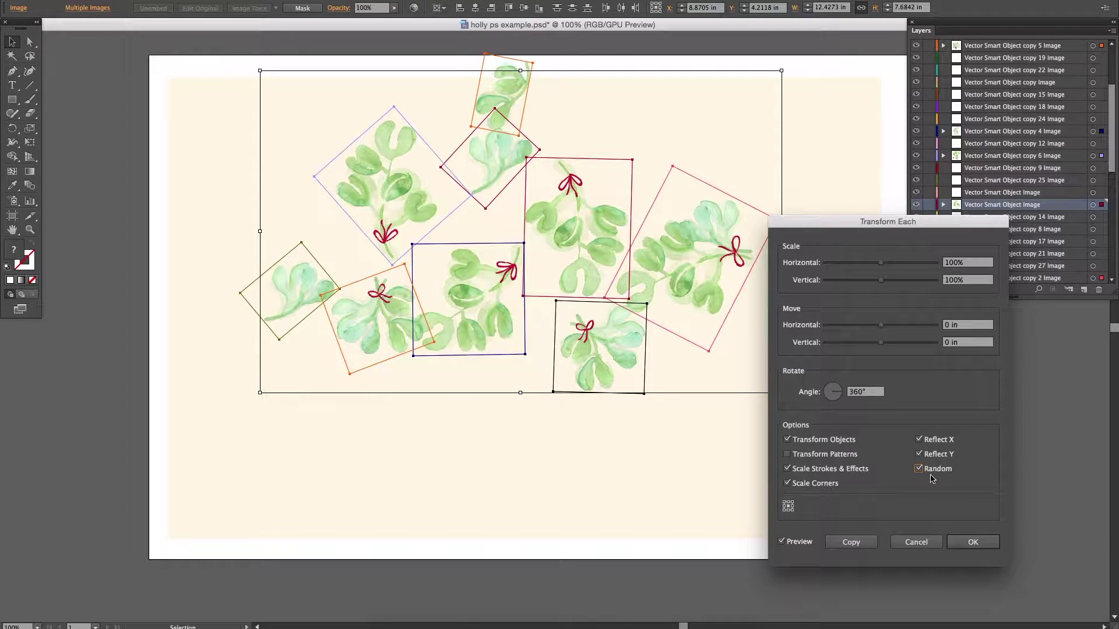
# Toggle the reflection and Random options to vary the result, apply Transform Each with Reflect X, Reflect Y and Random on, and deselect.
pyautogui.click(938, 441)
pyautogui.click(945, 459)
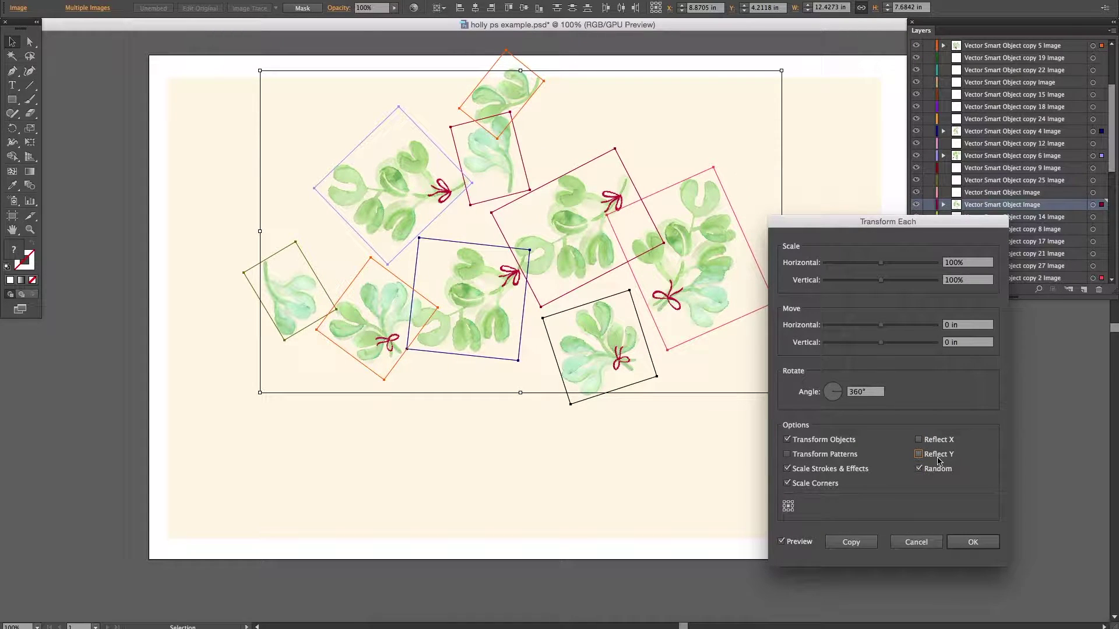
pyautogui.click(935, 442)
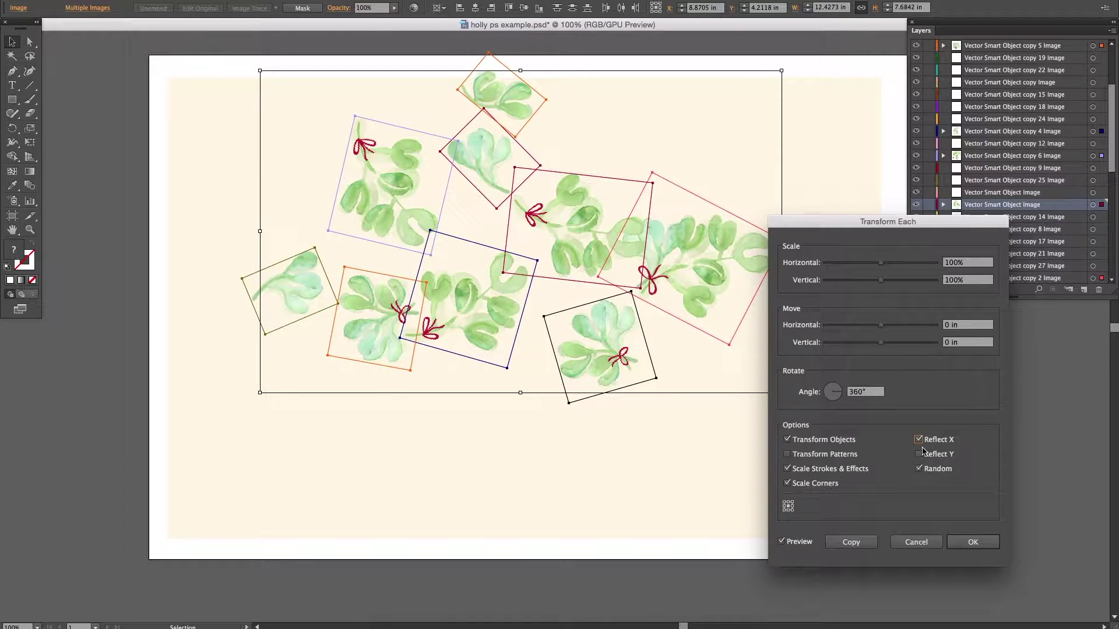
pyautogui.click(933, 454)
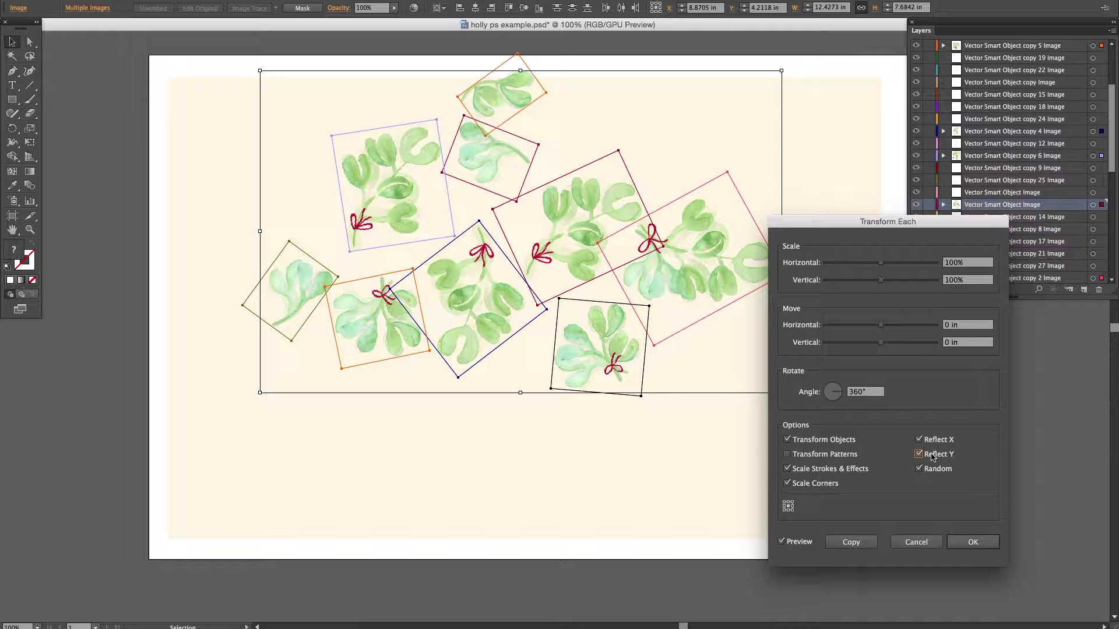
pyautogui.press('Tab')
pyautogui.click(919, 469)
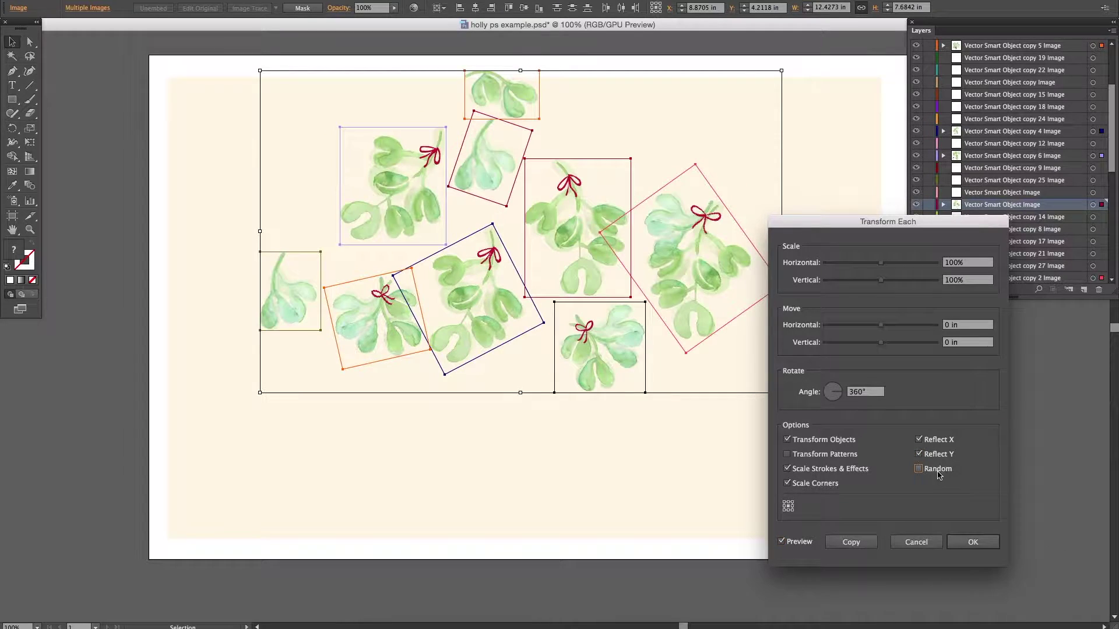
pyautogui.click(919, 469)
pyautogui.click(973, 541)
pyautogui.click(669, 372)
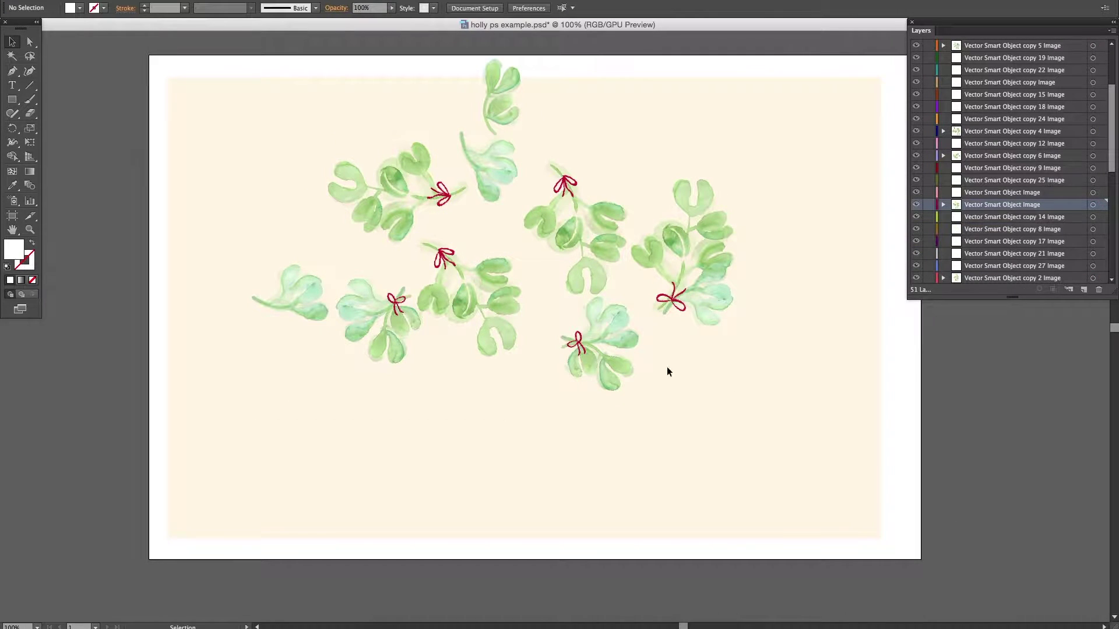
# Reposition the two teal sprigs and the two small bow clusters to even out the gaps between motifs.
pyautogui.moveTo(507, 173); pyautogui.dragTo(516, 176)
pyautogui.moveTo(401, 299); pyautogui.dragTo(383, 299)
pyautogui.moveTo(297, 286); pyautogui.dragTo(296, 241)
pyautogui.moveTo(574, 333); pyautogui.dragTo(560, 341)
# Rotate the rightmost large bow motif slightly clockwise and shift it a little downward.
pyautogui.click(624, 233)
pyautogui.click(662, 238)
pyautogui.press('r')
pyautogui.moveTo(775, 205); pyautogui.dragTo(793, 262)
pyautogui.press('v')
pyautogui.moveTo(718, 263); pyautogui.dragTo(721, 280)
pyautogui.click(865, 359)
# Move the small topmost sprig into the upper-right gap, nudge the central motif and the left cluster and sprig, and deselect.
pyautogui.moveTo(515, 106); pyautogui.dragTo(657, 182)
pyautogui.click(744, 125)
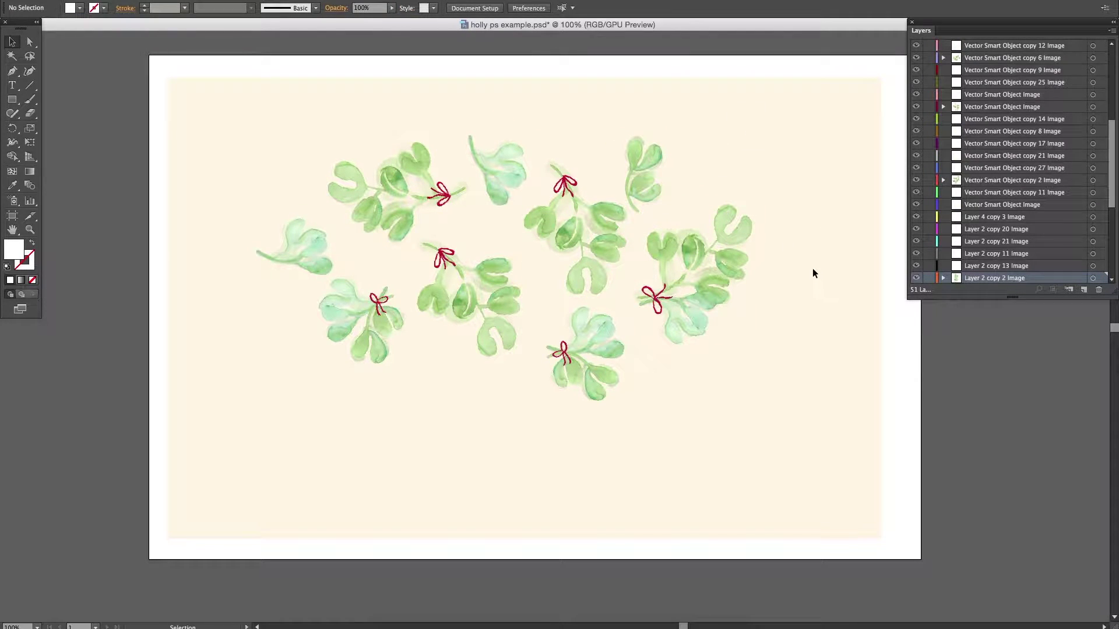
pyautogui.moveTo(483, 271); pyautogui.dragTo(488, 266)
pyautogui.click(371, 320)
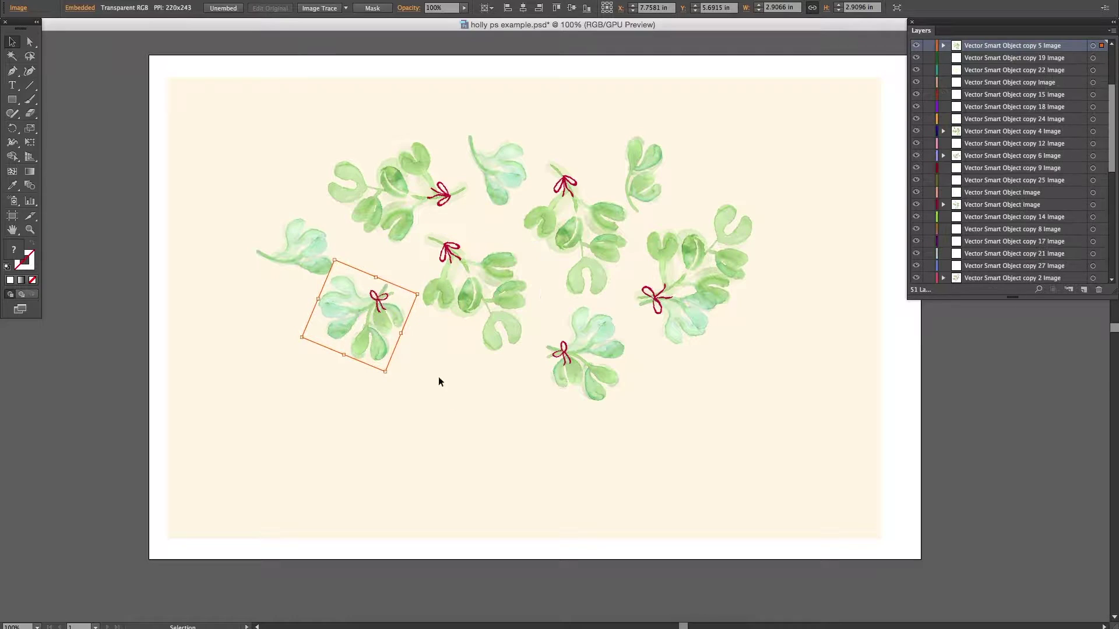
pyautogui.click(315, 250)
pyautogui.click(416, 425)
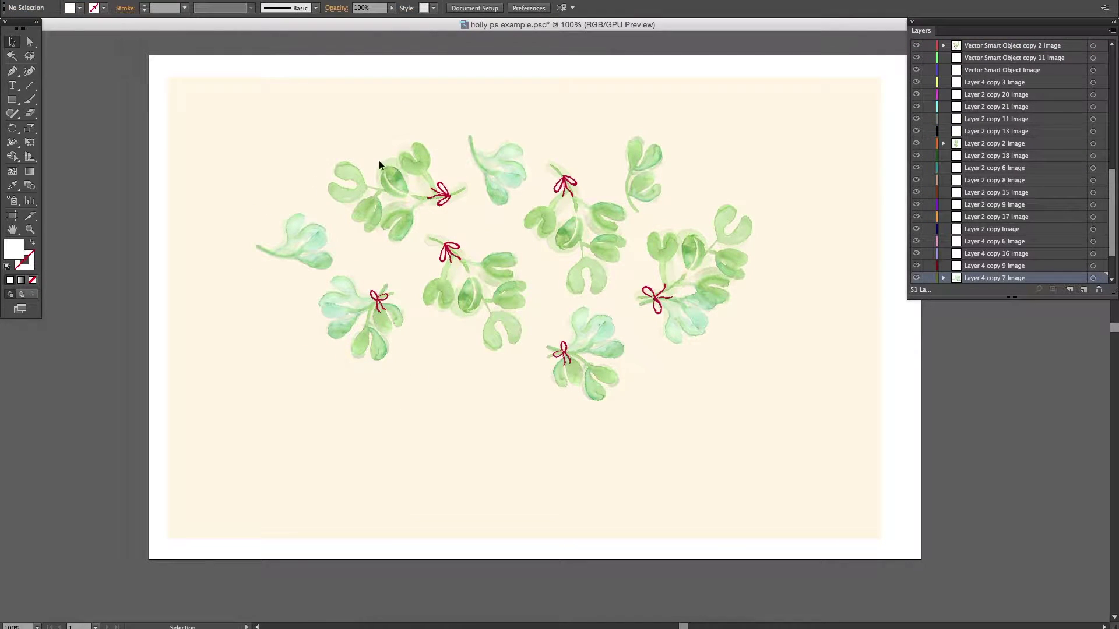
pyautogui.moveTo(327, 128); pyautogui.dragTo(827, 397)
pyautogui.click(740, 425)
pyautogui.hotkey('ctrl', 'a')
pyautogui.click(128, 103)
# Set up an export of the pattern to the Desktop as holly ps example2 in Photoshop (psd) format.
pyautogui.click(104, 1)
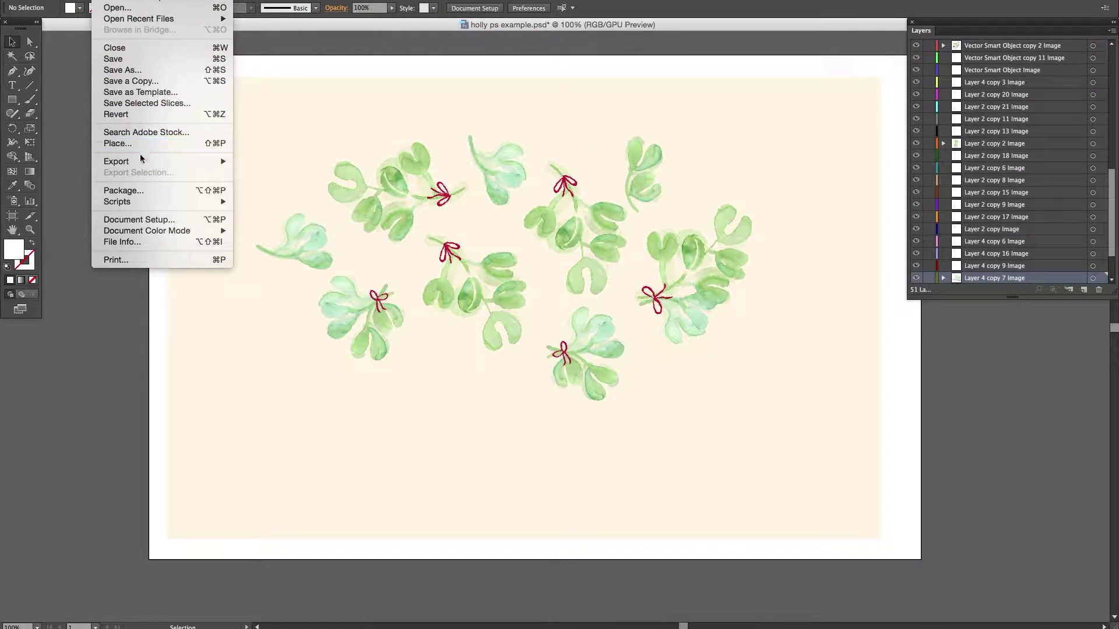
pyautogui.moveTo(143, 163)
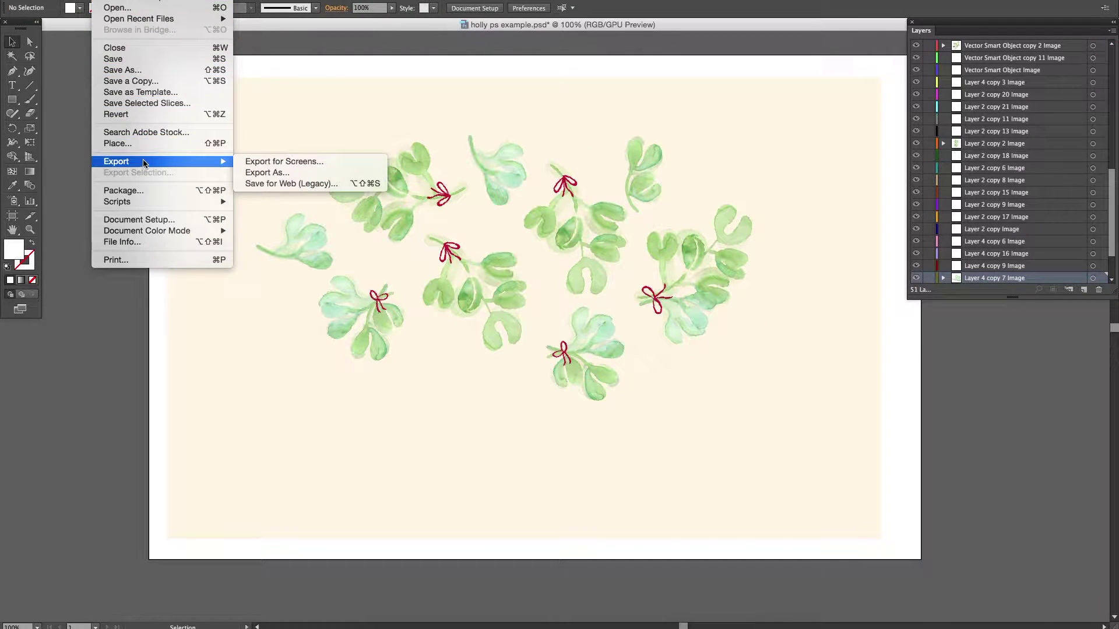
pyautogui.click(292, 173)
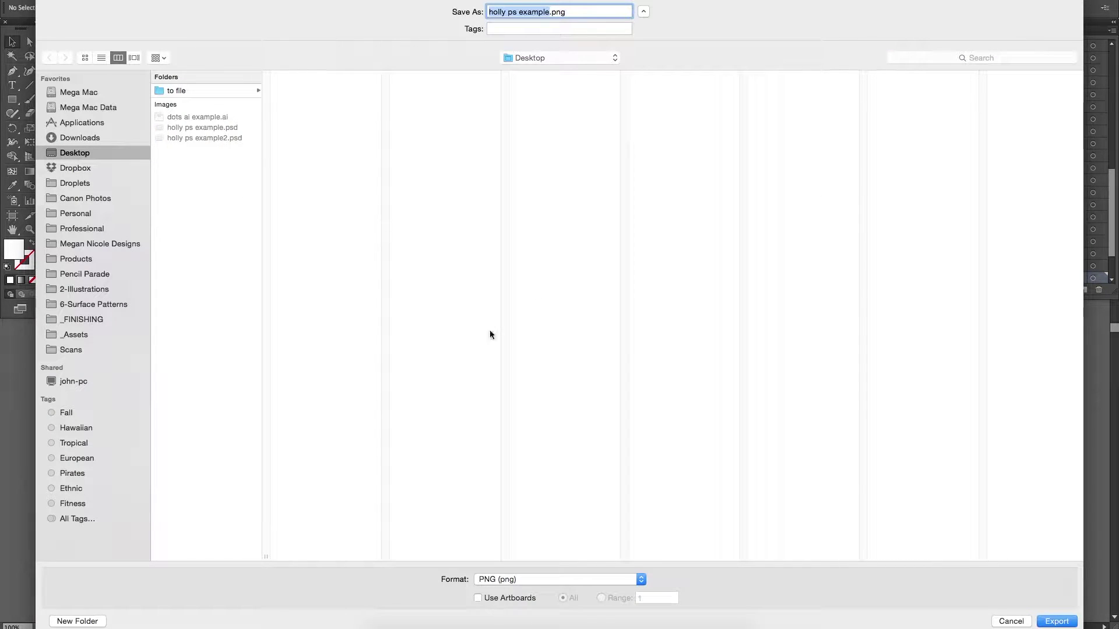
pyautogui.click(563, 581)
pyautogui.click(550, 444)
pyautogui.click(197, 136)
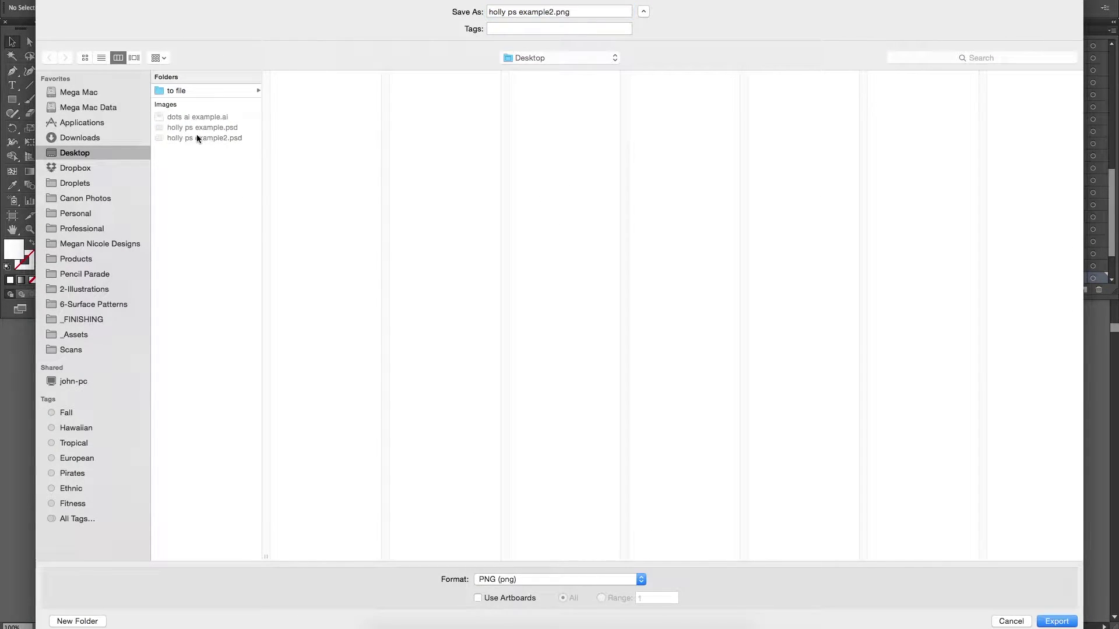
pyautogui.click(574, 574)
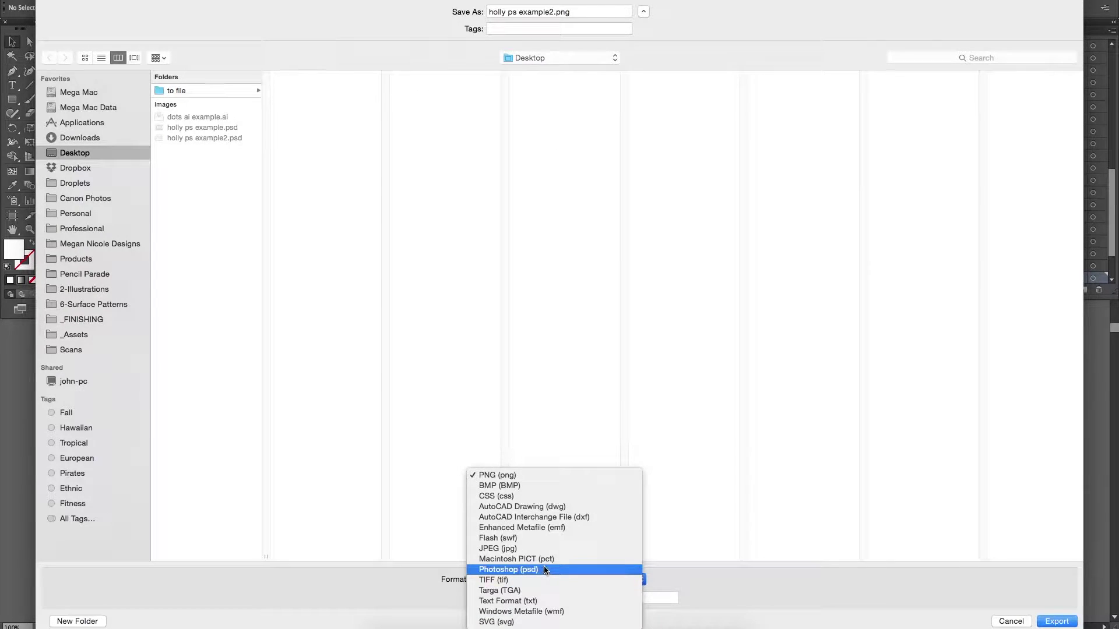
pyautogui.click(546, 569)
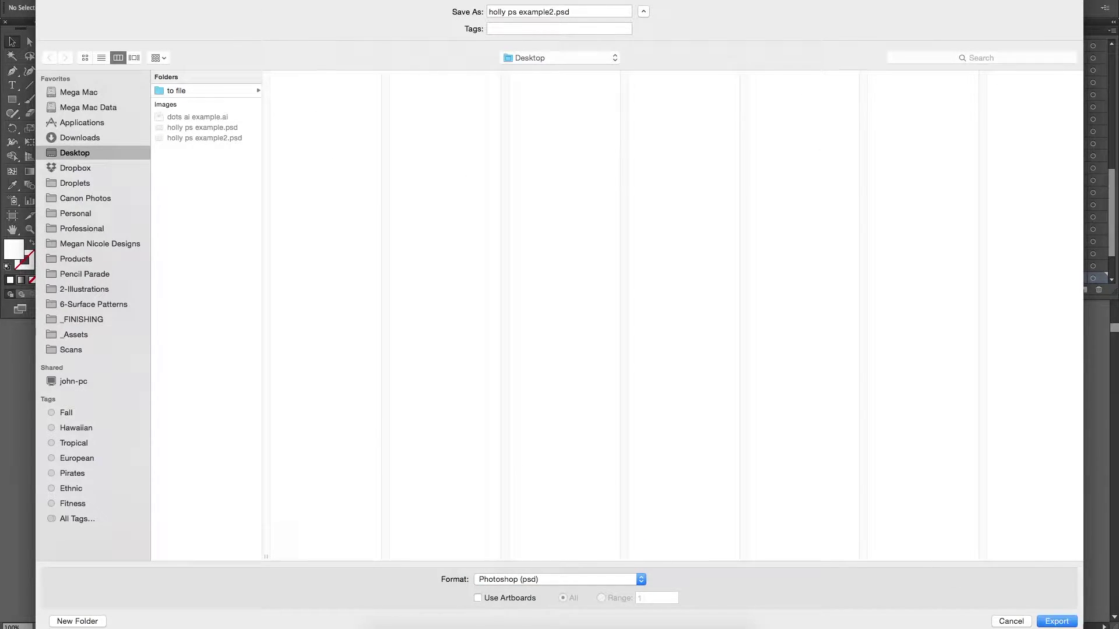
# Export over the existing holly ps example2.psd using RGB, High (300 ppi), Write Layers and Maximum Editability.
pyautogui.click(1056, 621)
pyautogui.click(645, 55)
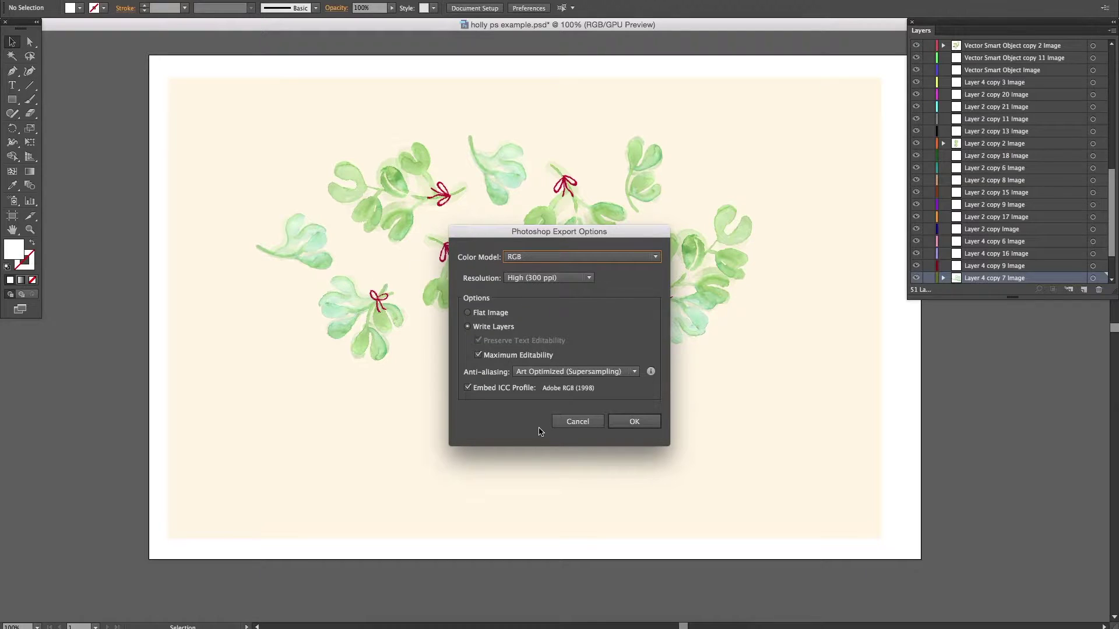
pyautogui.click(637, 422)
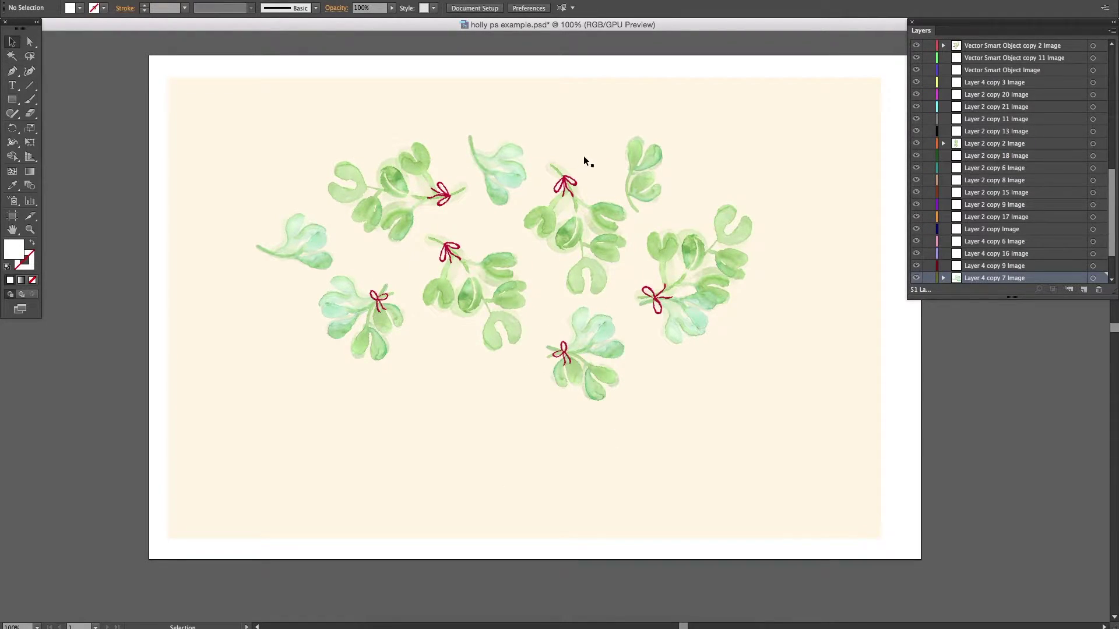
# Close the pattern document, quit Illustrator, and open the exported holly ps example2.psd from the desktop in Photoshop.
pyautogui.moveTo(254, 24); pyautogui.dragTo(279, 27)
pyautogui.press('super+w')
pyautogui.click(564, 336)
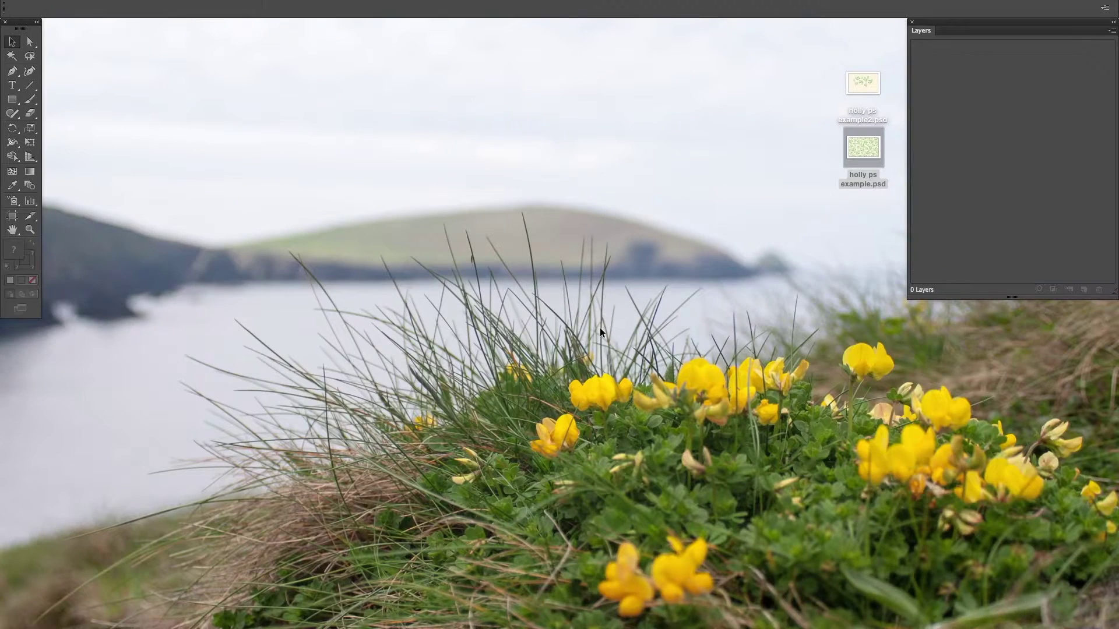
pyautogui.press('super+q')
pyautogui.doubleClick(871, 88)
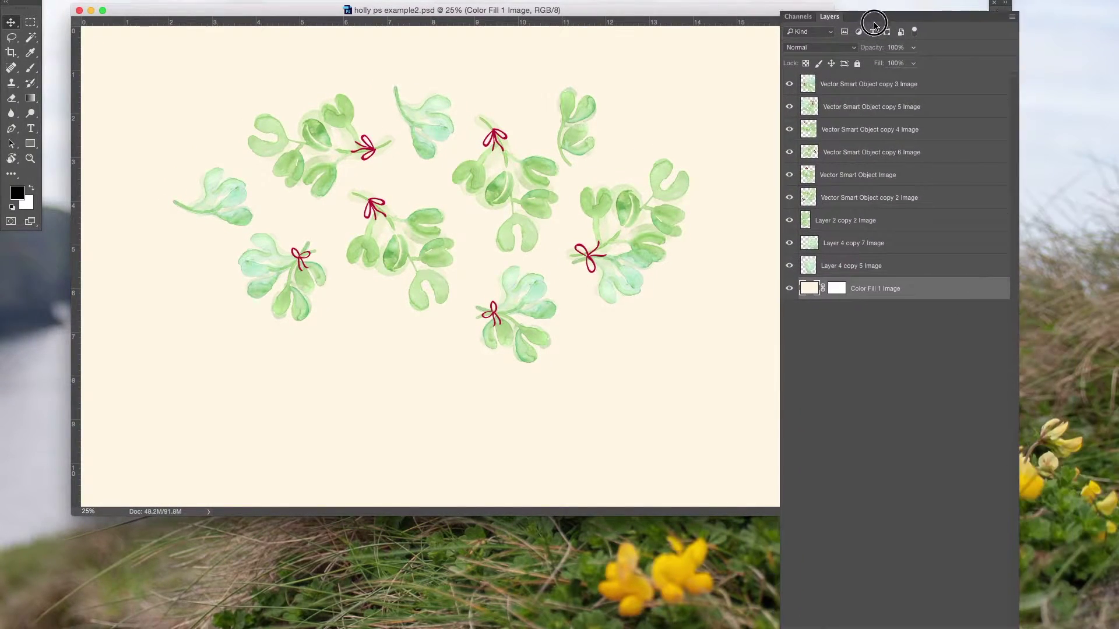
# Check that the motifs and Color Fill 1 background are on separate layers by briefly hiding and reshowing several of them.
pyautogui.click(789, 85)
pyautogui.click(789, 84)
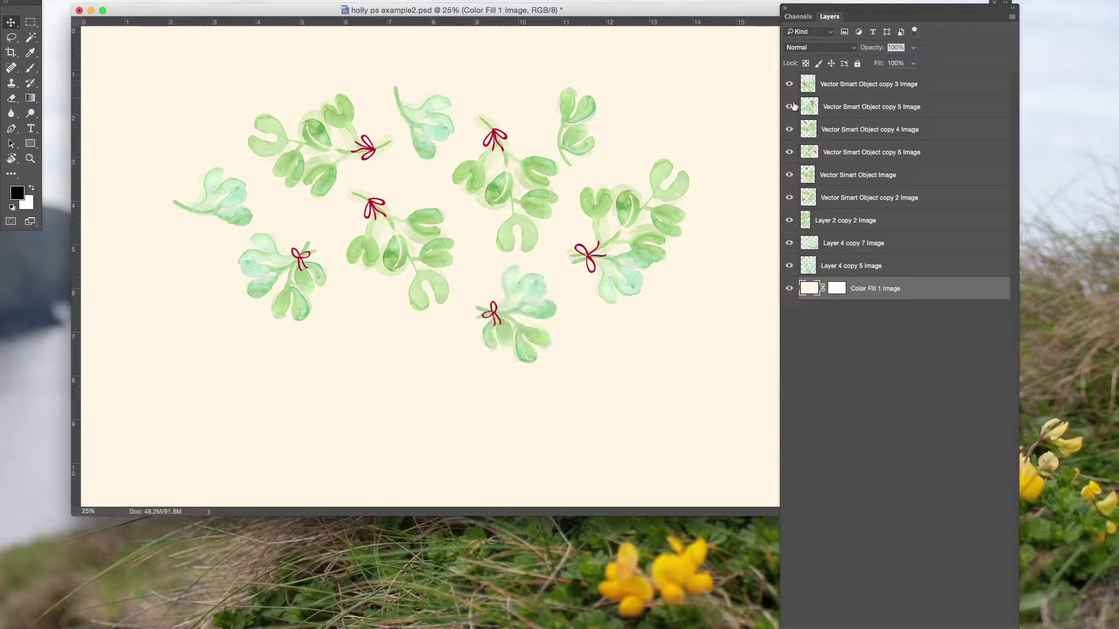
pyautogui.moveTo(789, 129); pyautogui.dragTo(789, 175)
pyautogui.click(788, 152)
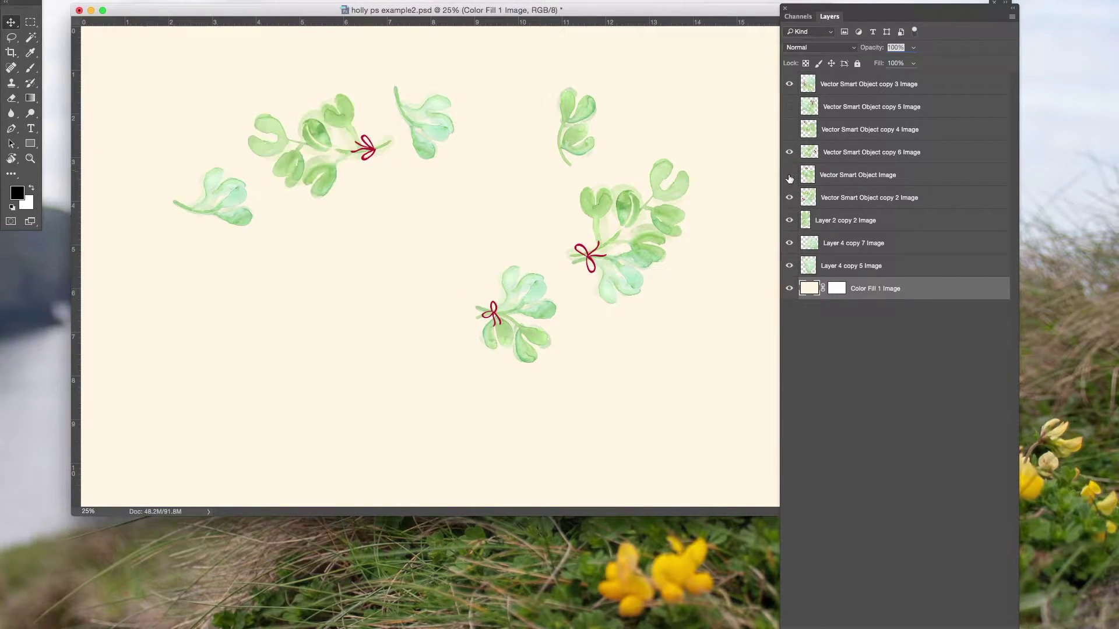
pyautogui.click(789, 175)
pyautogui.click(789, 131)
pyautogui.click(788, 107)
pyautogui.click(790, 289)
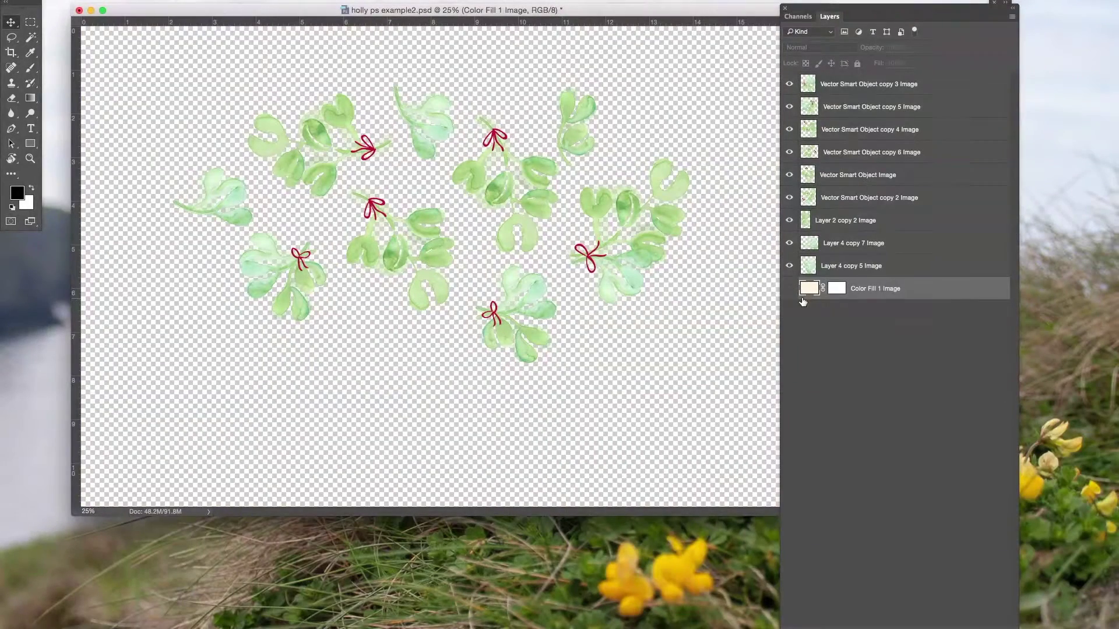
pyautogui.click(790, 289)
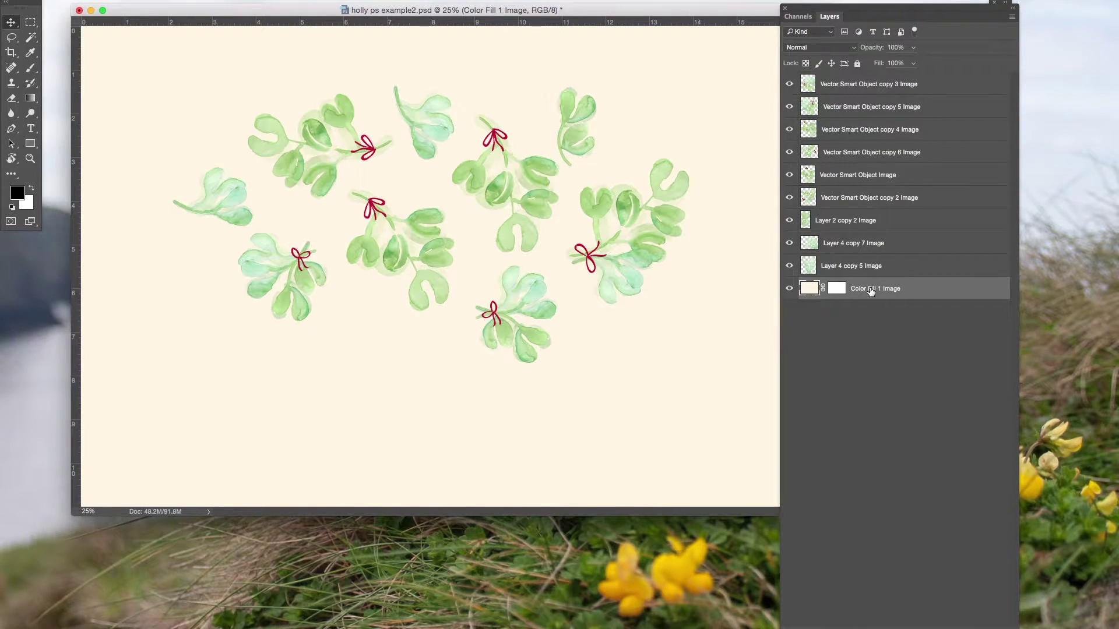
# Arrange the Layers panel and the document window side by side so the whole canvas is unobstructed.
pyautogui.doubleClick(816, 11)
pyautogui.moveTo(1118, 47); pyautogui.dragTo(884, 24)
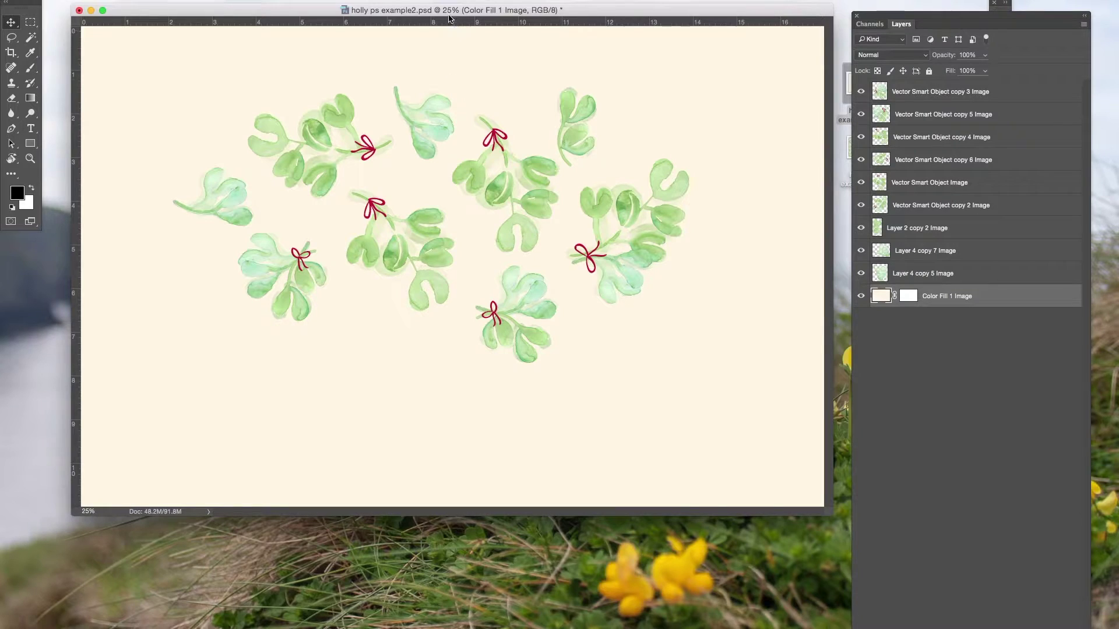
pyautogui.moveTo(449, 17); pyautogui.dragTo(440, 36)
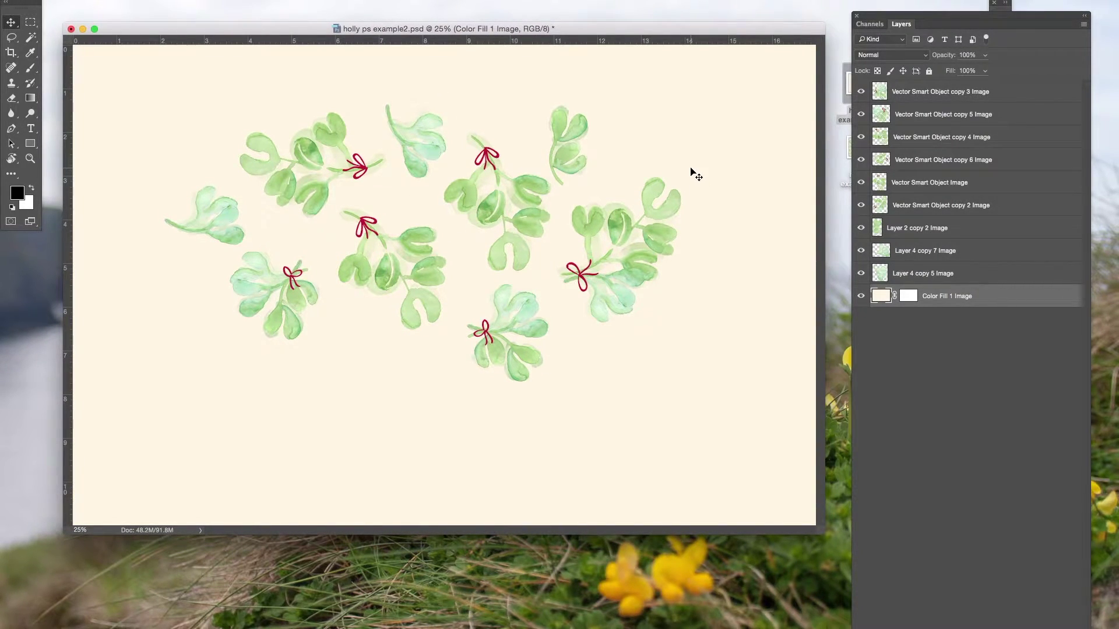
pyautogui.moveTo(883, 19); pyautogui.dragTo(900, 12)
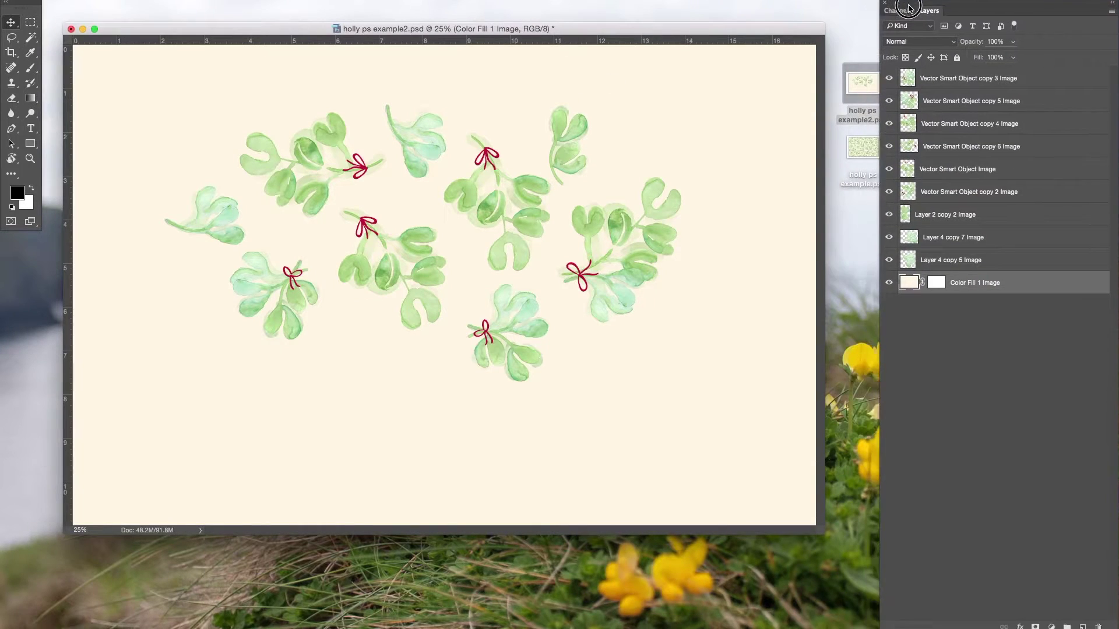
pyautogui.moveTo(654, 33); pyautogui.dragTo(648, 29)
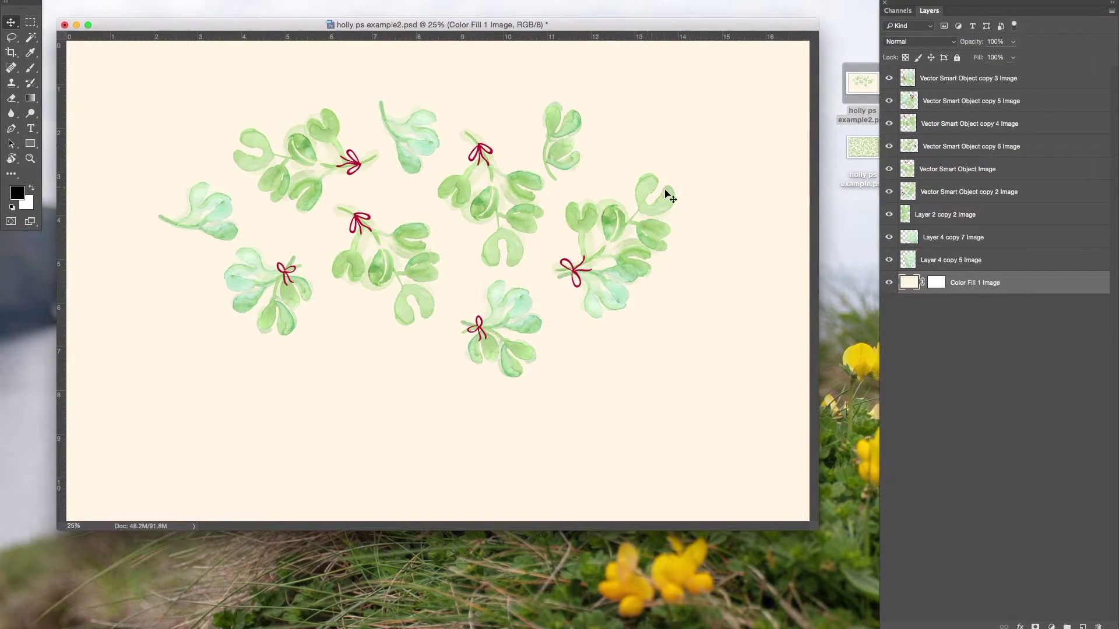